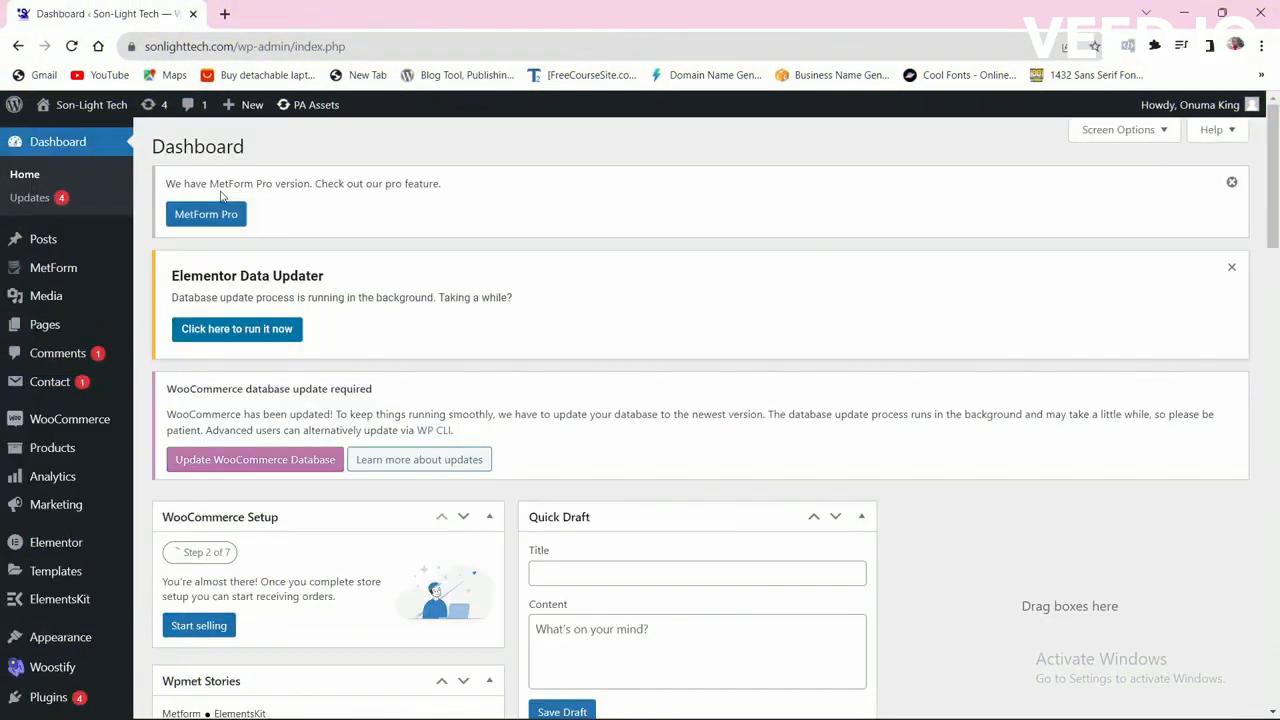
- Open the page for adding new plugins and search the plugin directory for "payoneer"
scroll(50, 320, "down", 3)
mouse_move(47, 415)
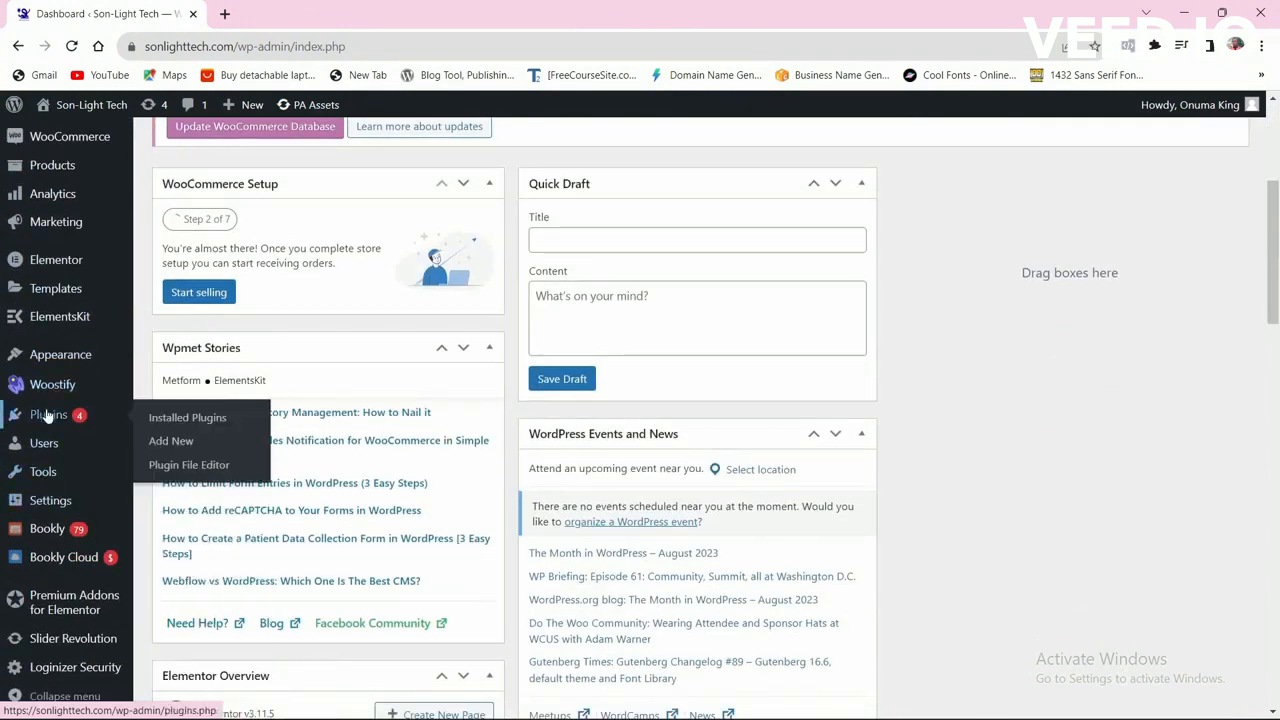
left_click(172, 441)
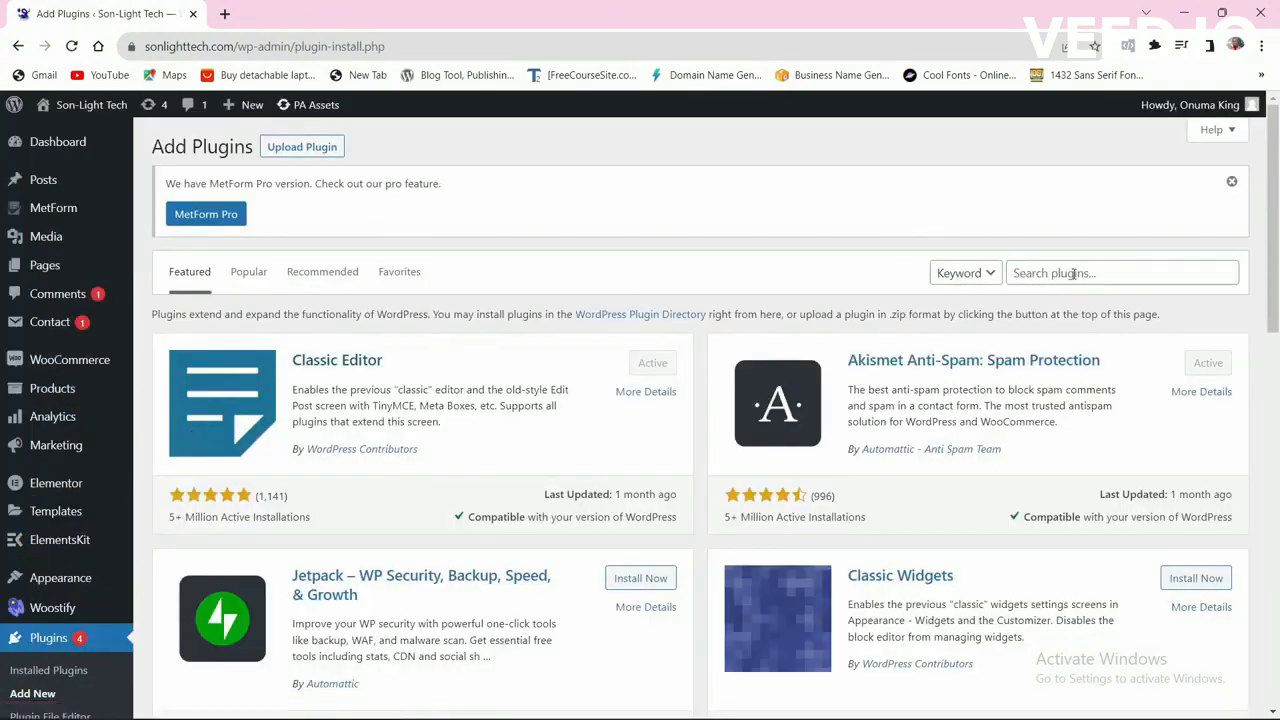
left_click(1073, 273)
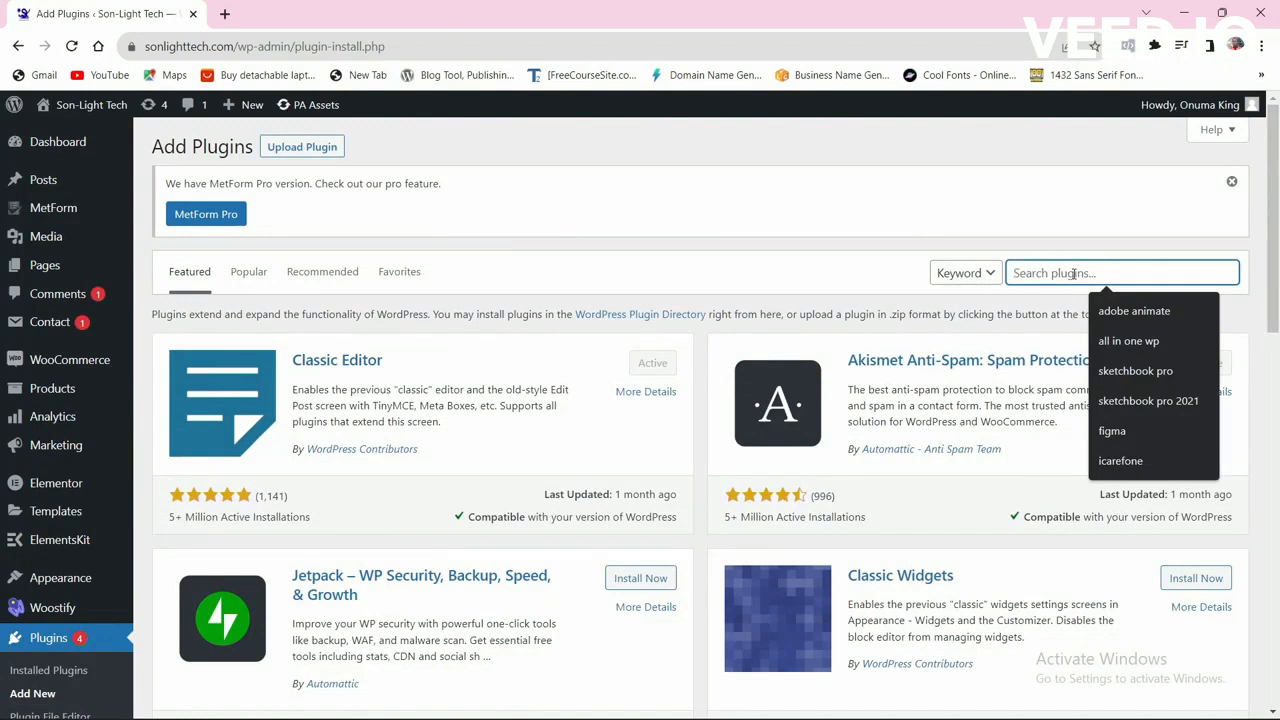
type("pay")
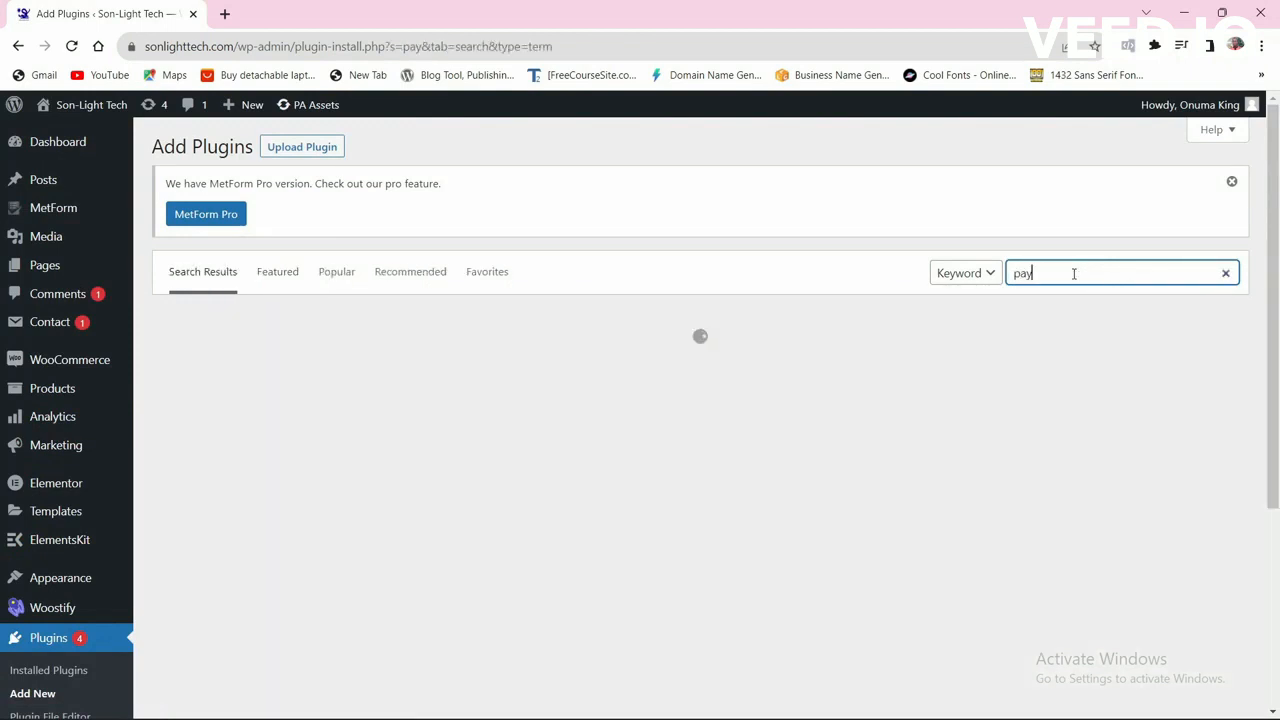
type("oneer")
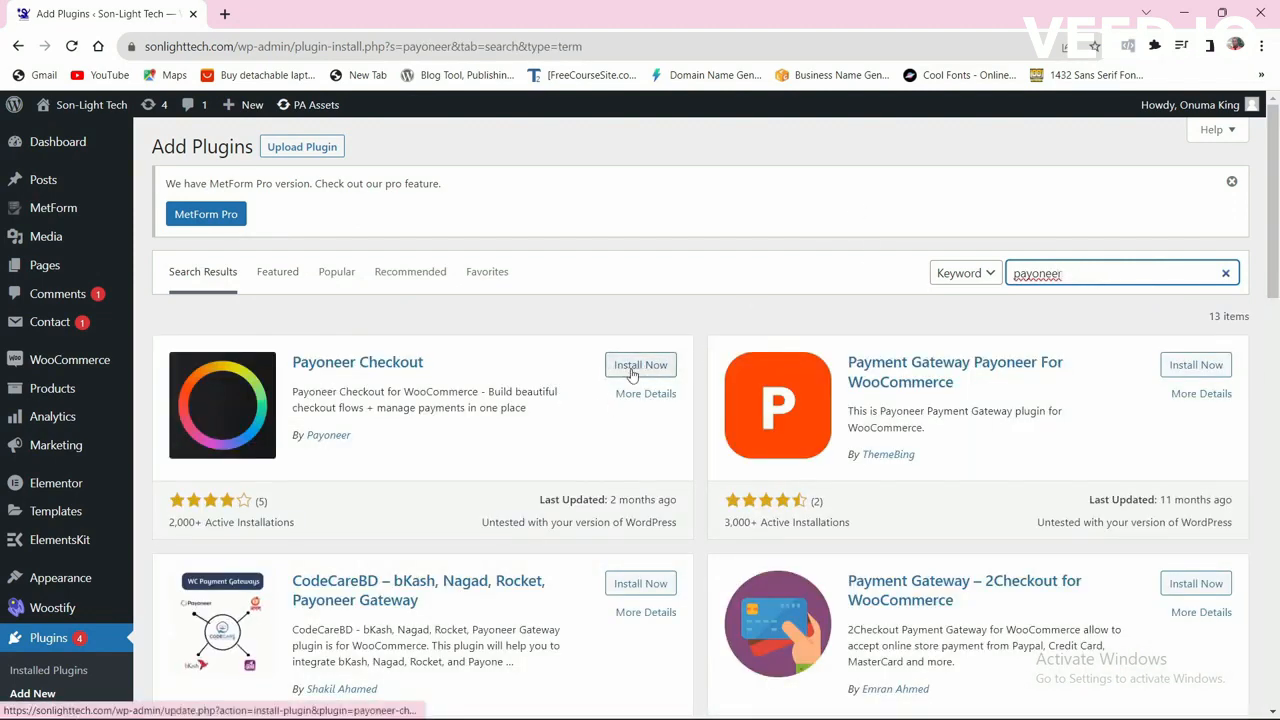
- Install and activate the Payoneer Checkout plugin by Payoneer
scroll(325, 369, "down", 1)
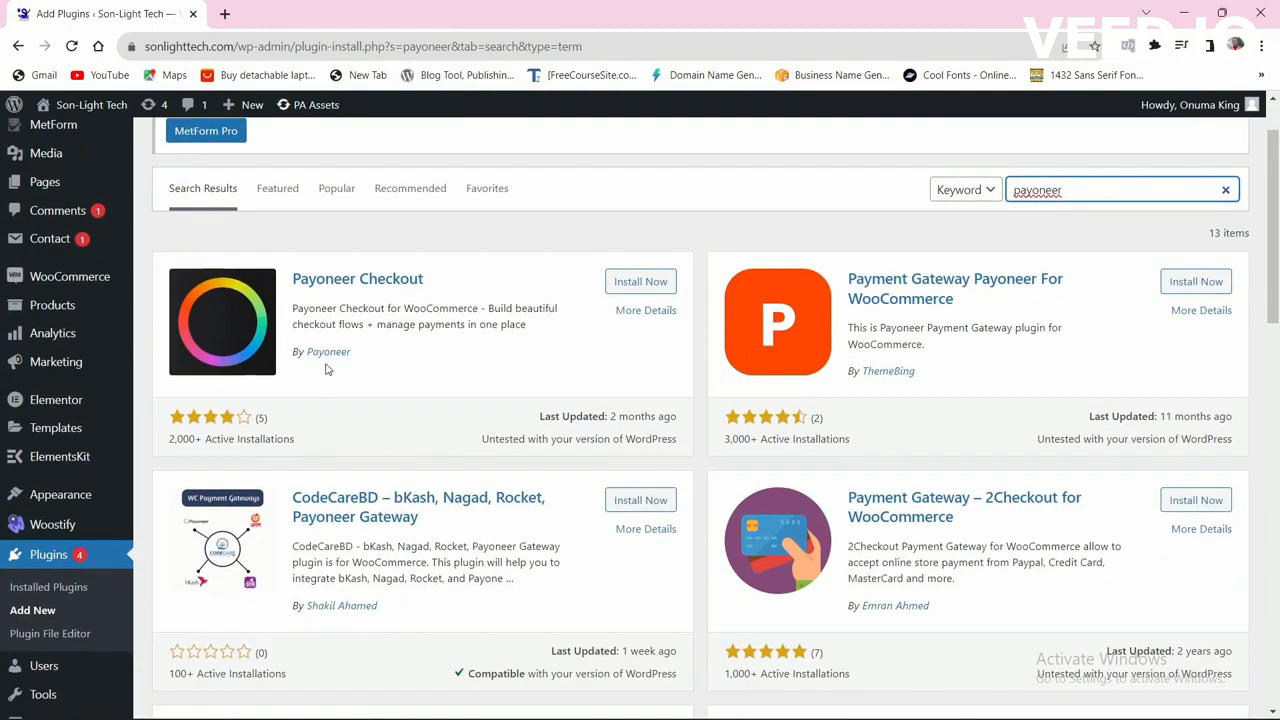
scroll(325, 369, "up", 1)
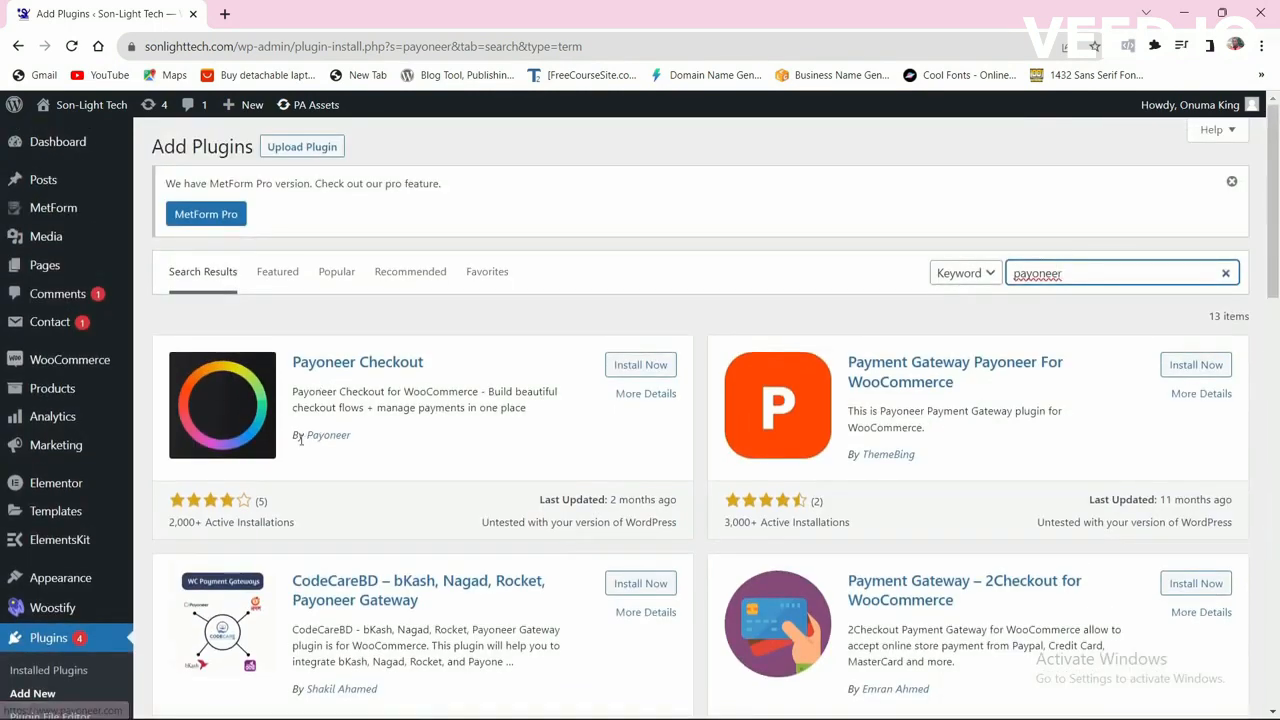
left_click(638, 366)
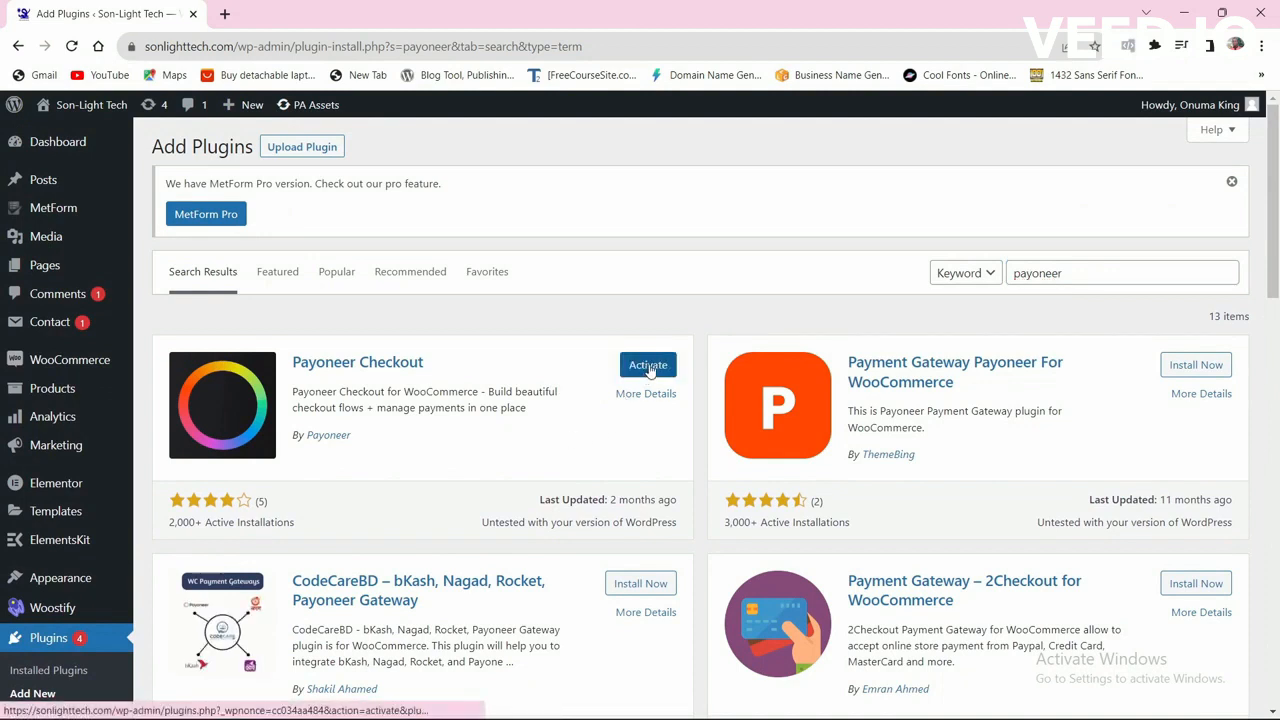
left_click(648, 366)
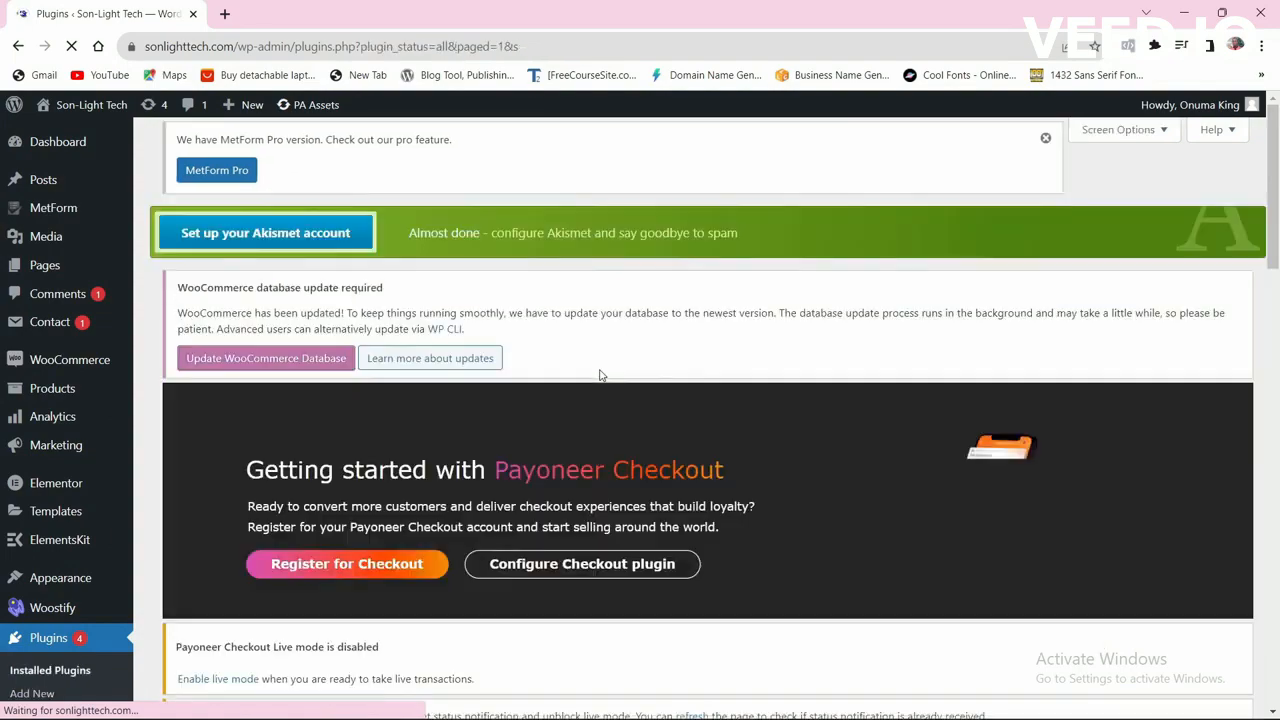
- Look through the installed plugins list for the Payoneer Checkout entry and its available actions
scroll(608, 370, "down", 2)
scroll(622, 357, "down", 4)
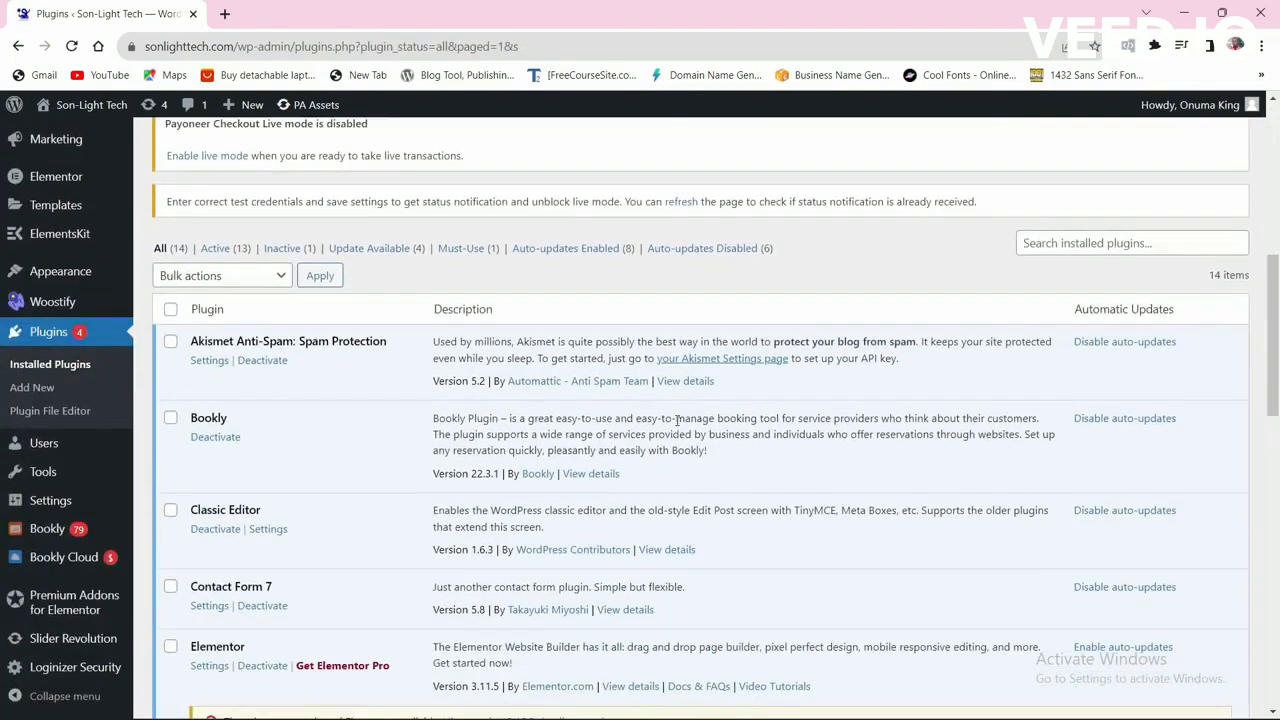
scroll(680, 418, "down", 2)
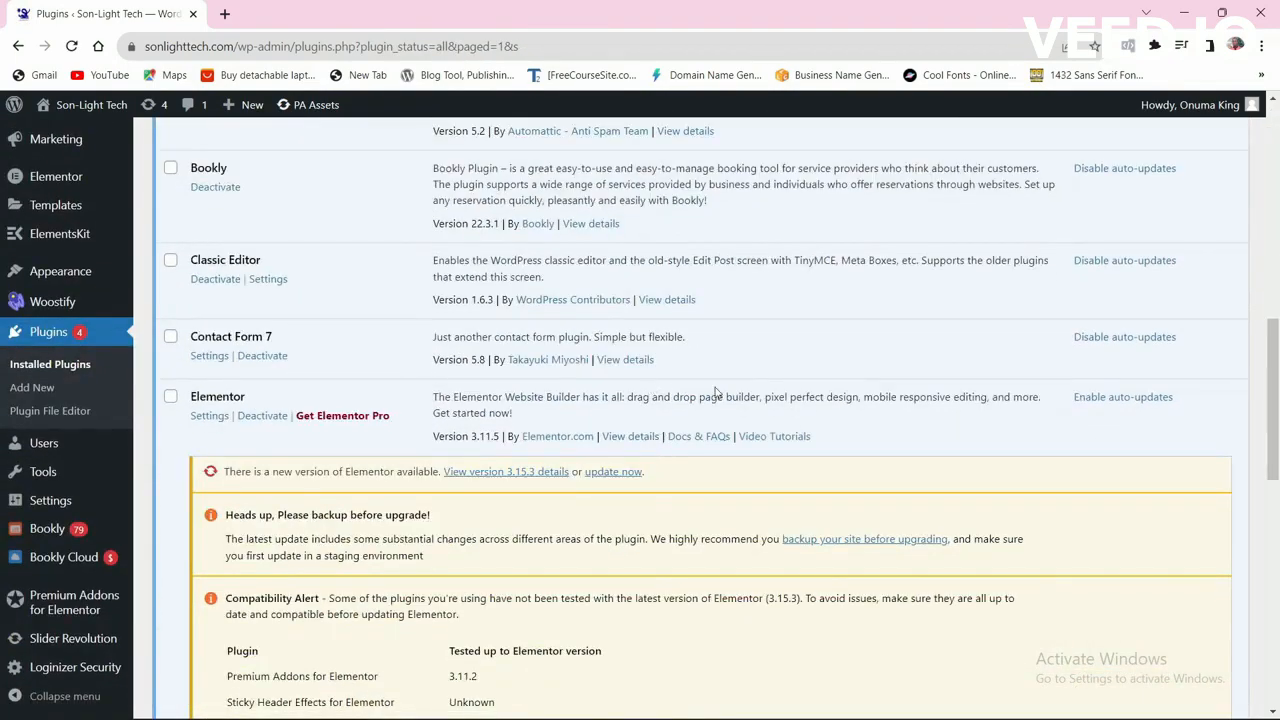
scroll(700, 400, "up", 2)
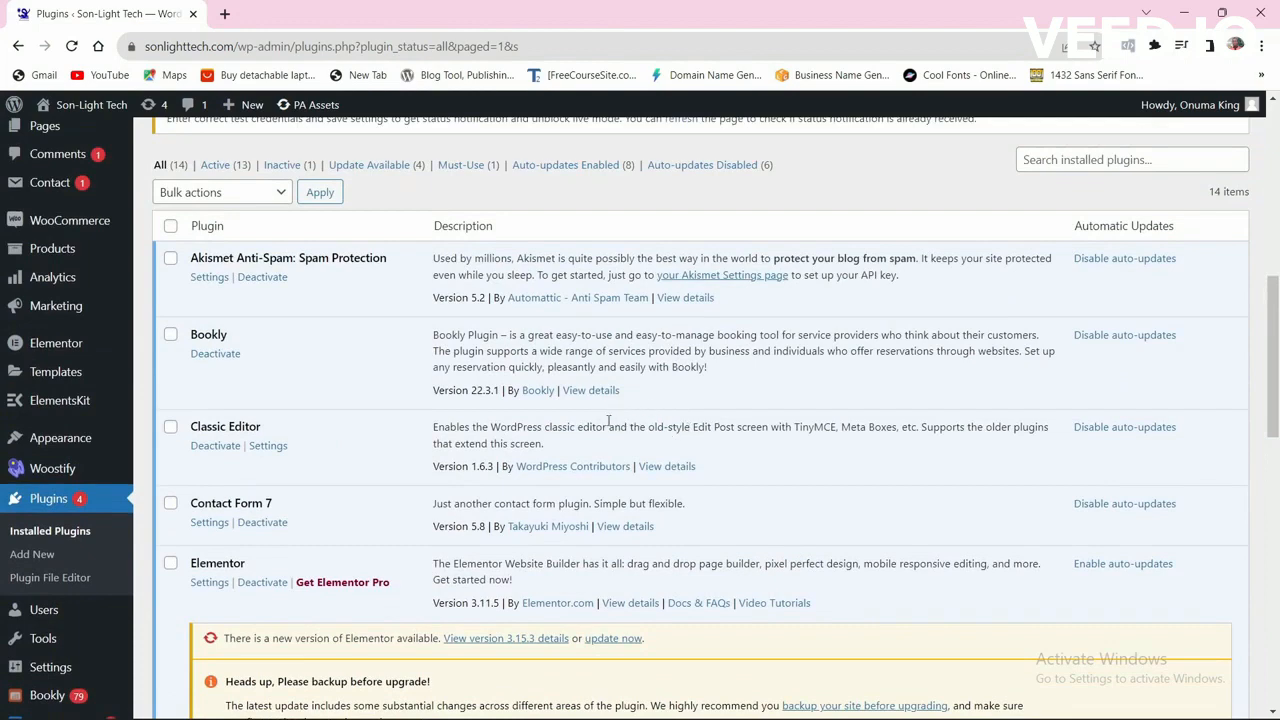
scroll(606, 424, "up", 1)
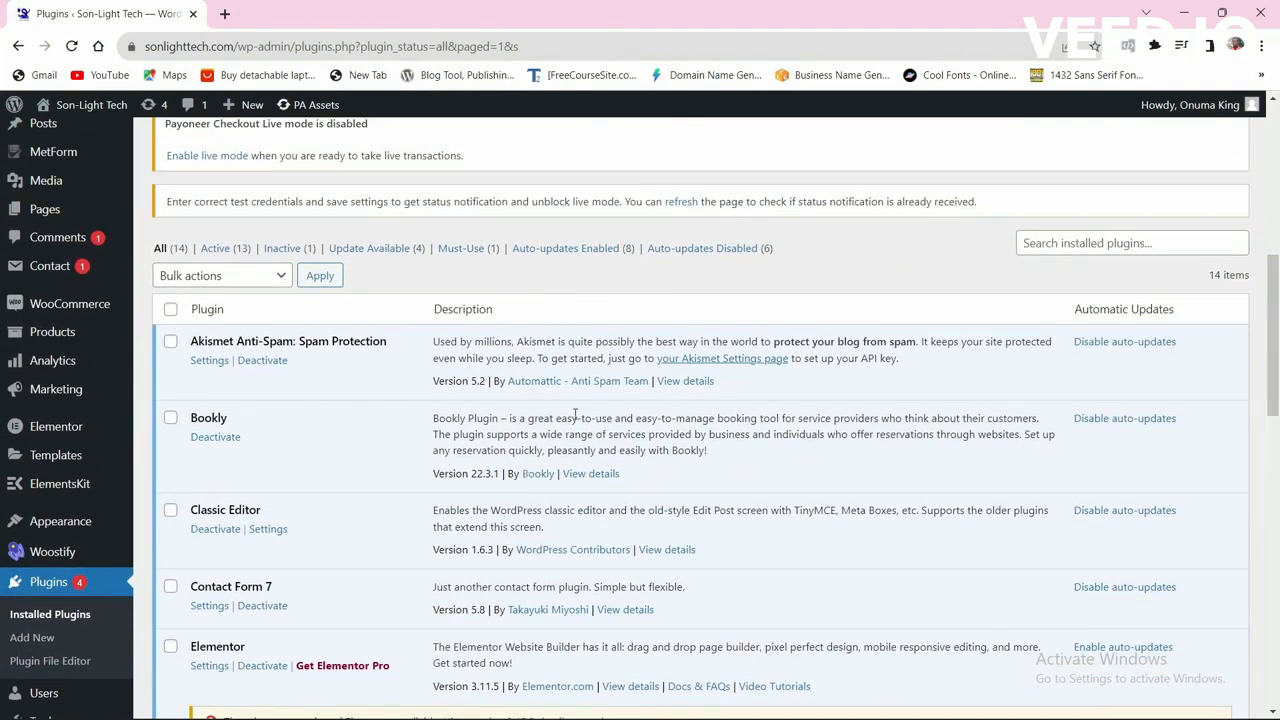
scroll(574, 418, "up", 2)
scroll(560, 430, "down", 3)
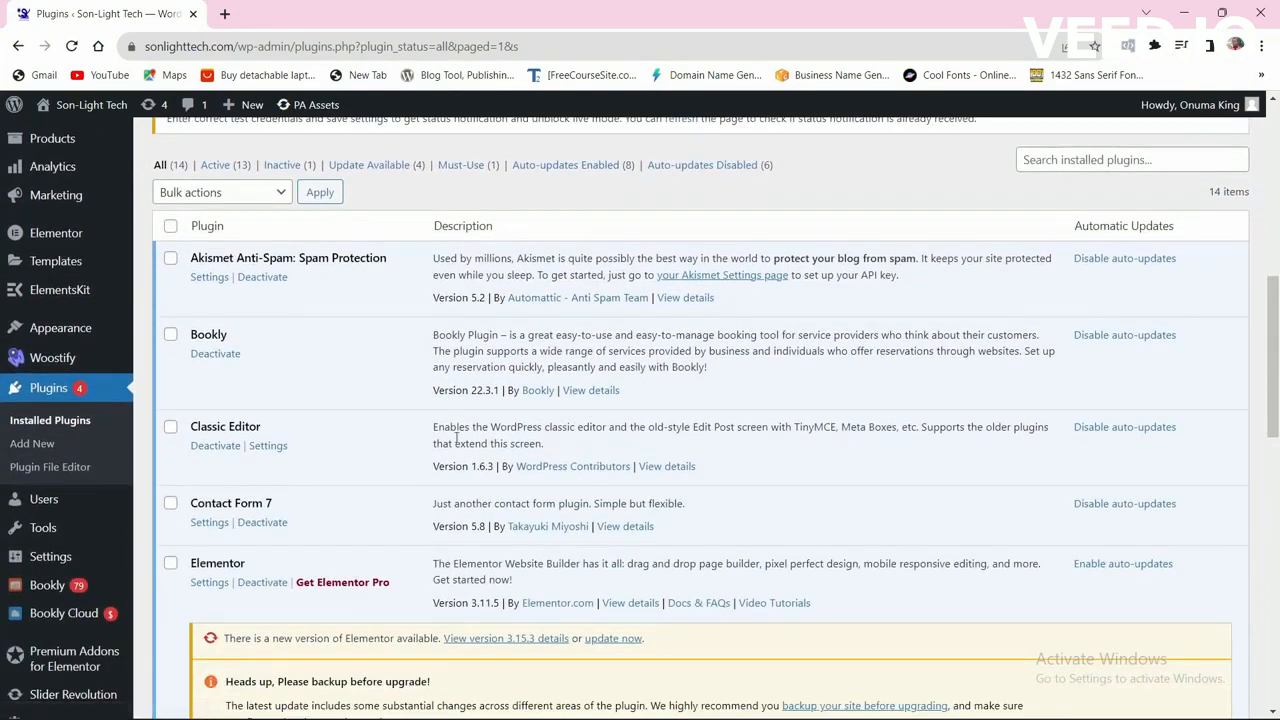
scroll(540, 441, "down", 1)
scroll(585, 425, "down", 2)
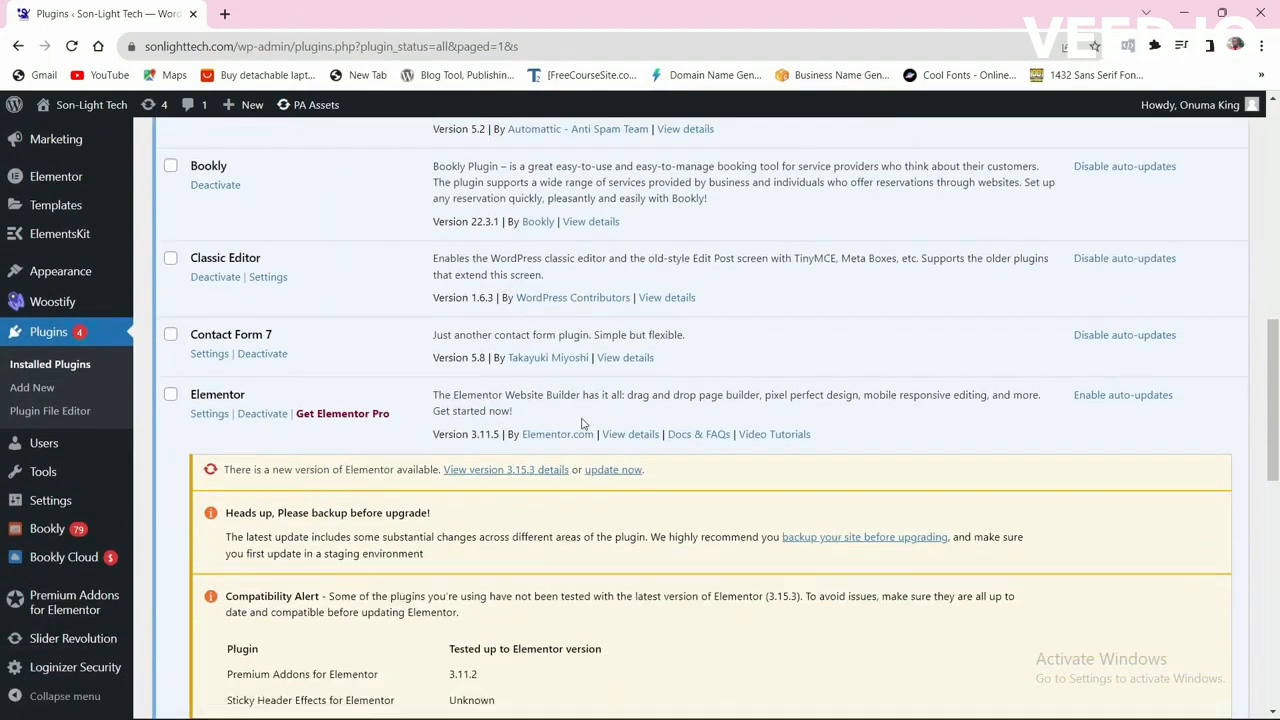
scroll(604, 310, "down", 10)
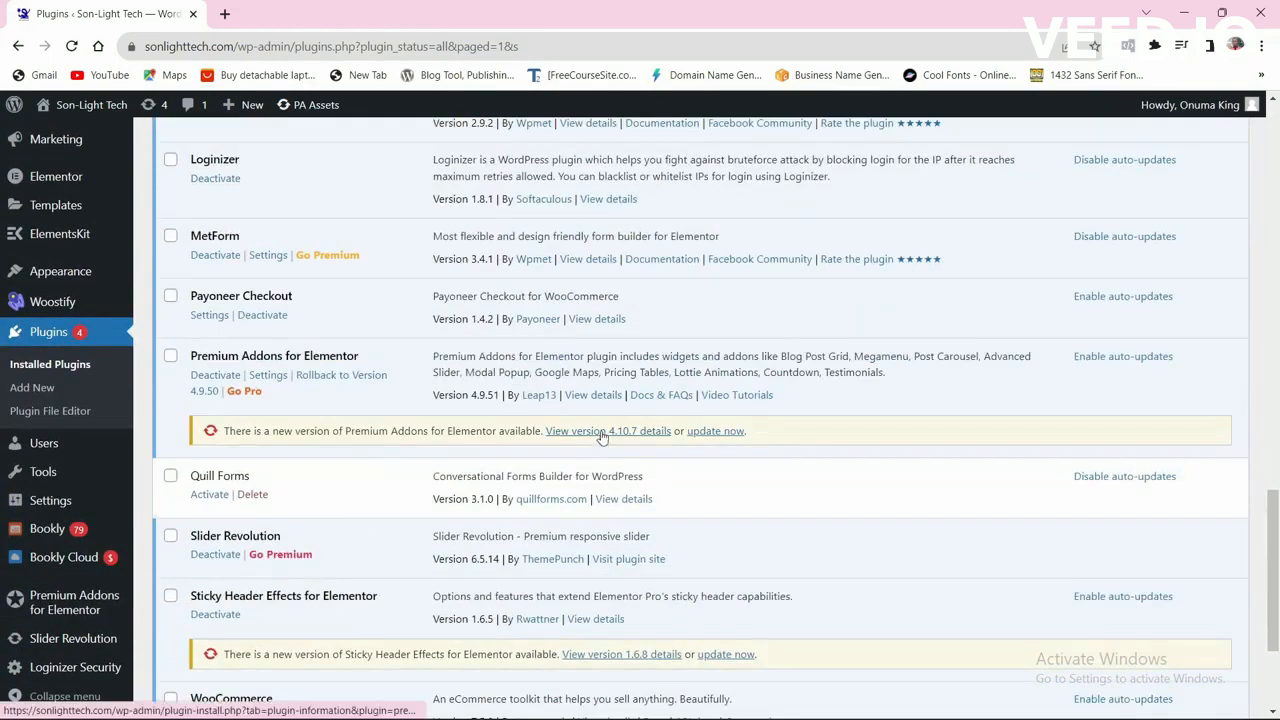
scroll(517, 410, "up", 4)
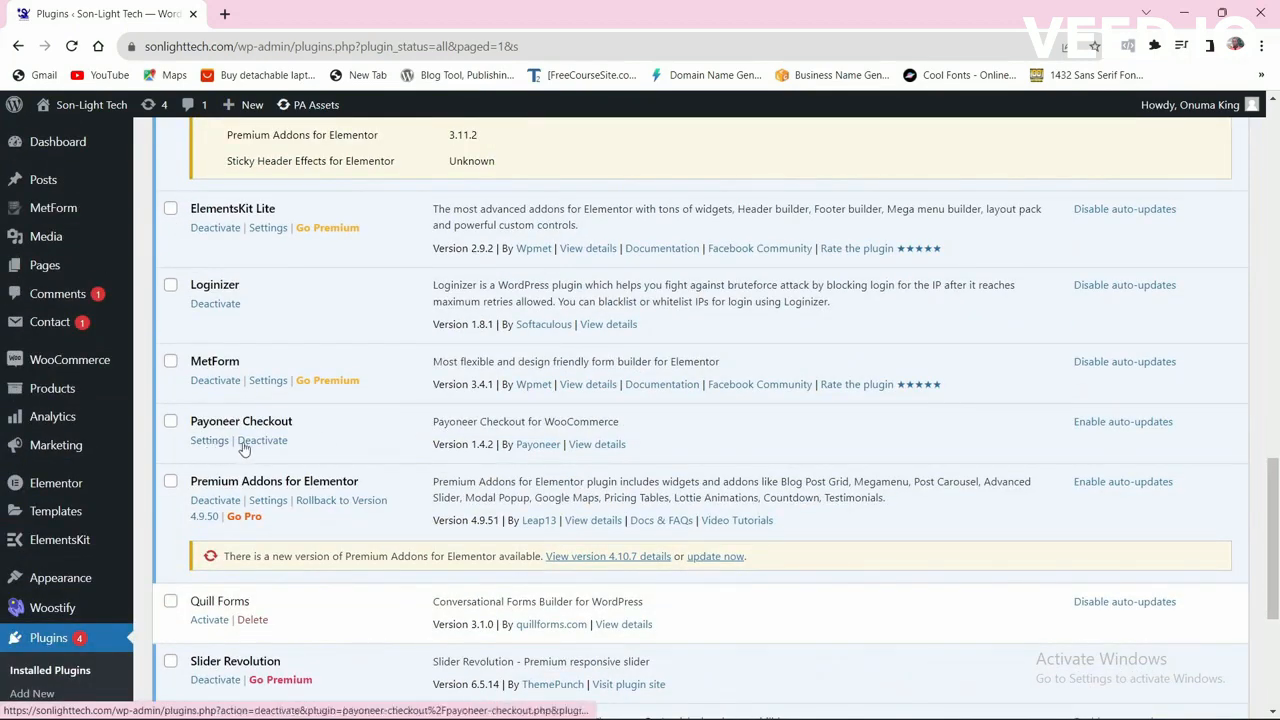
scroll(308, 453, "down", 3)
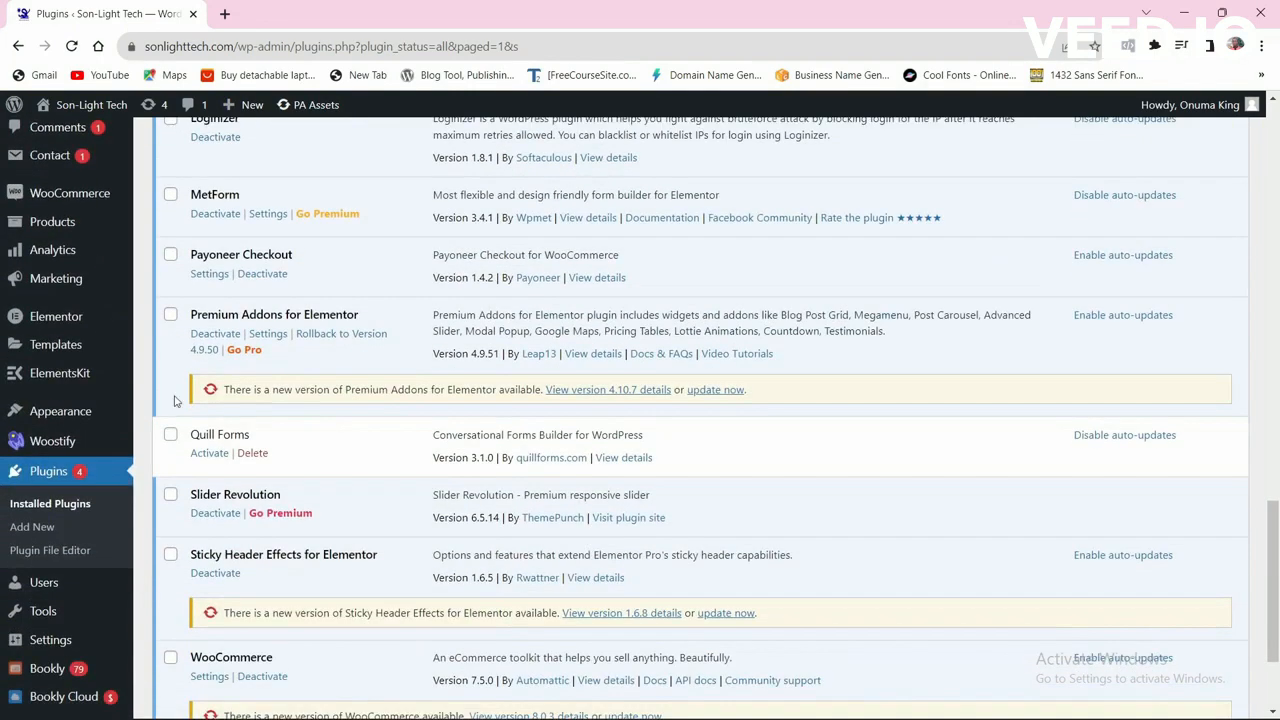
scroll(75, 427, "up", 2)
scroll(75, 427, "up", 2)
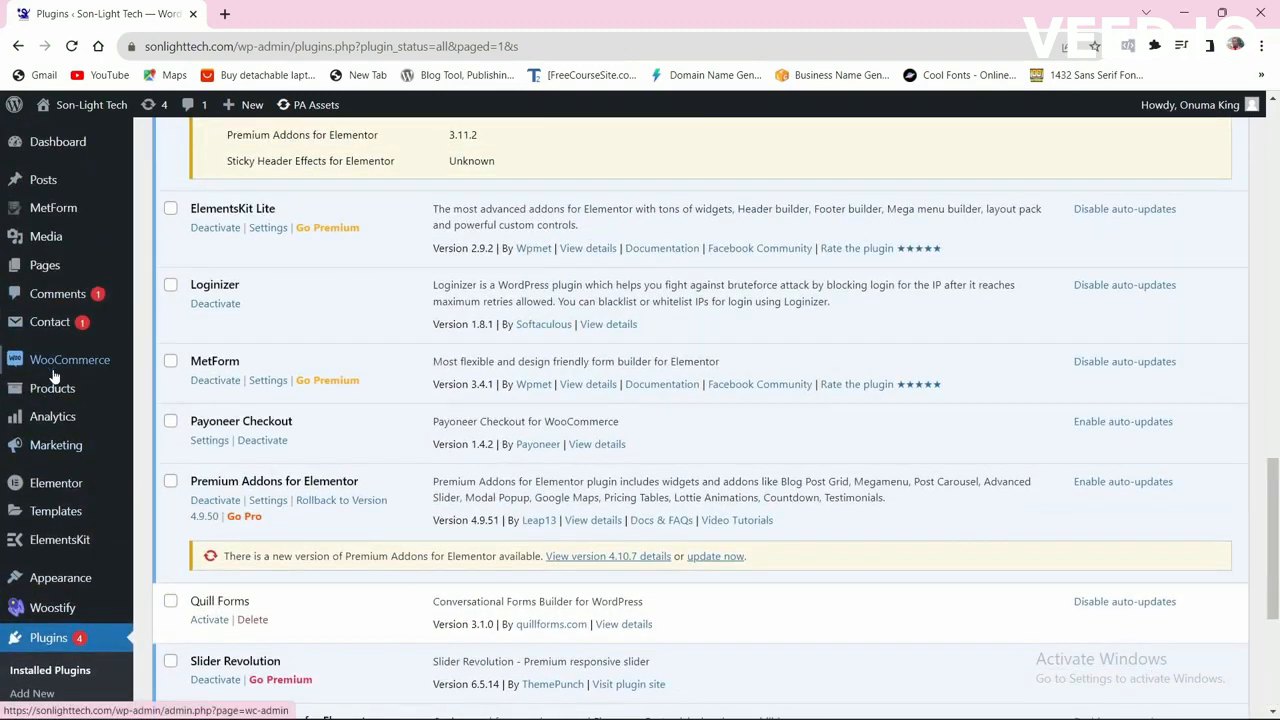
- Open the Payments section of the WooCommerce settings
mouse_move(85, 360)
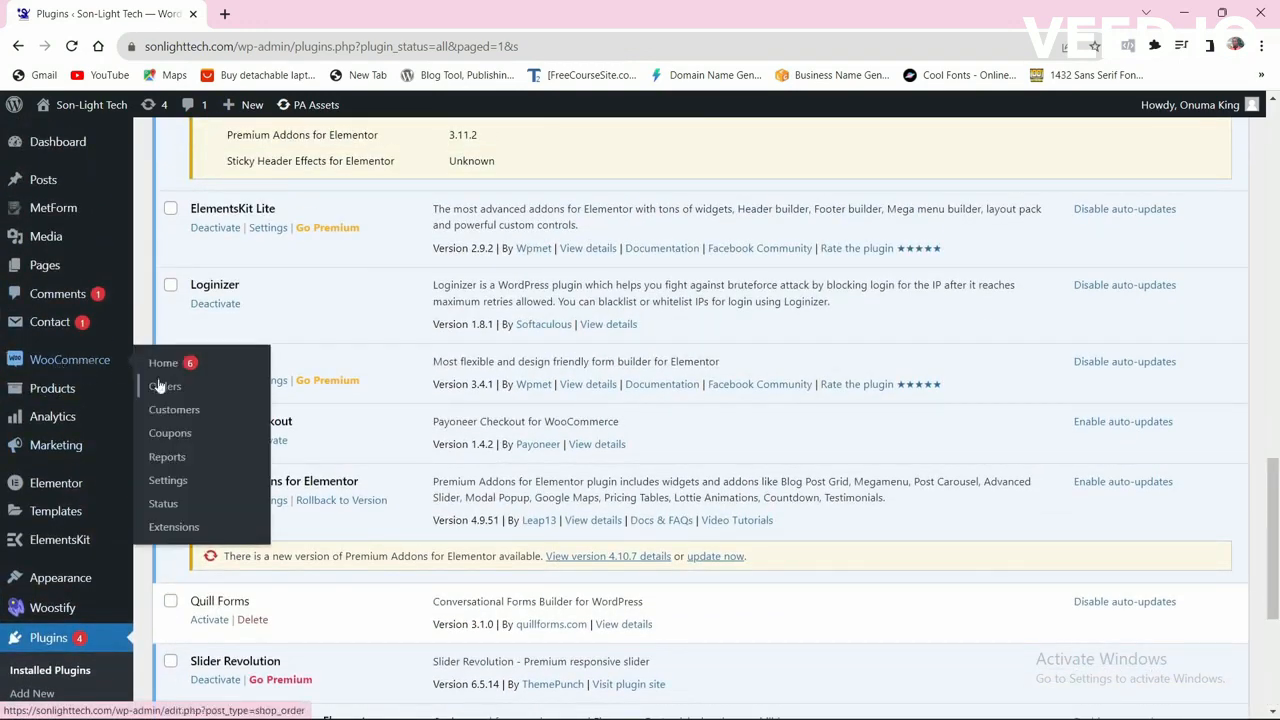
left_click(182, 485)
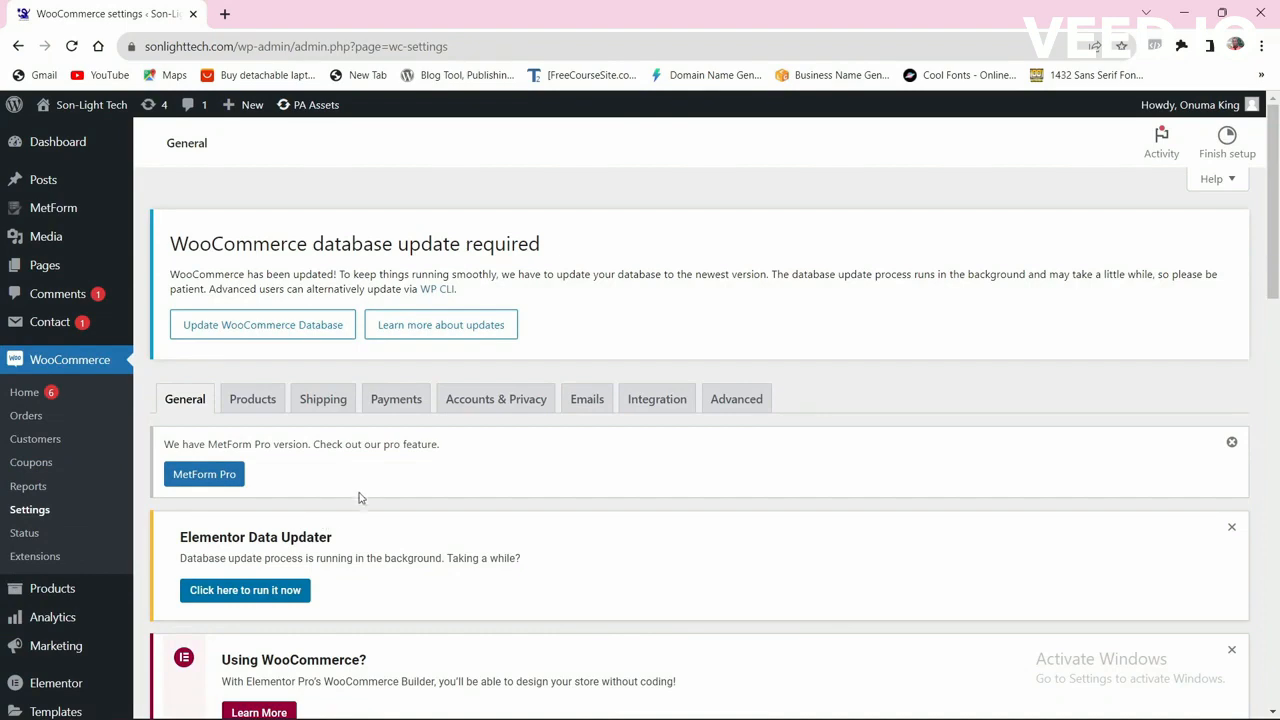
left_click(403, 400)
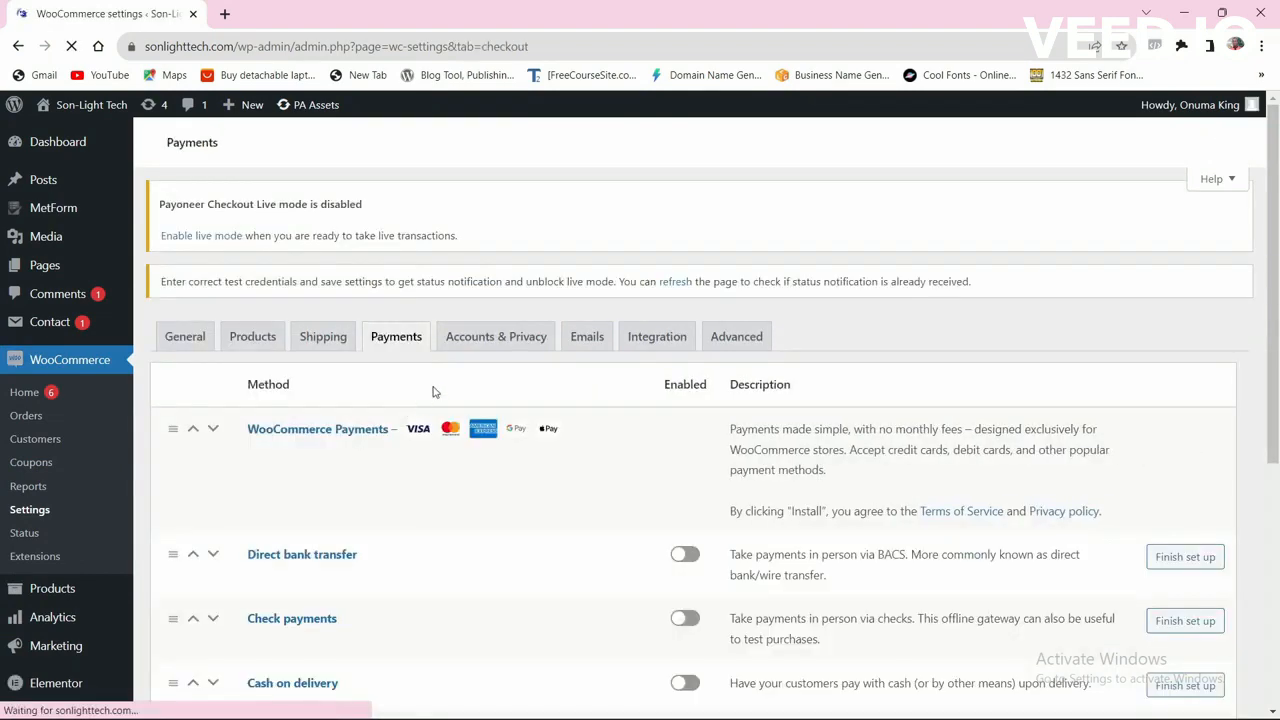
- Enable Payoneer Checkout in the list of payment methods
scroll(563, 371, "down", 10)
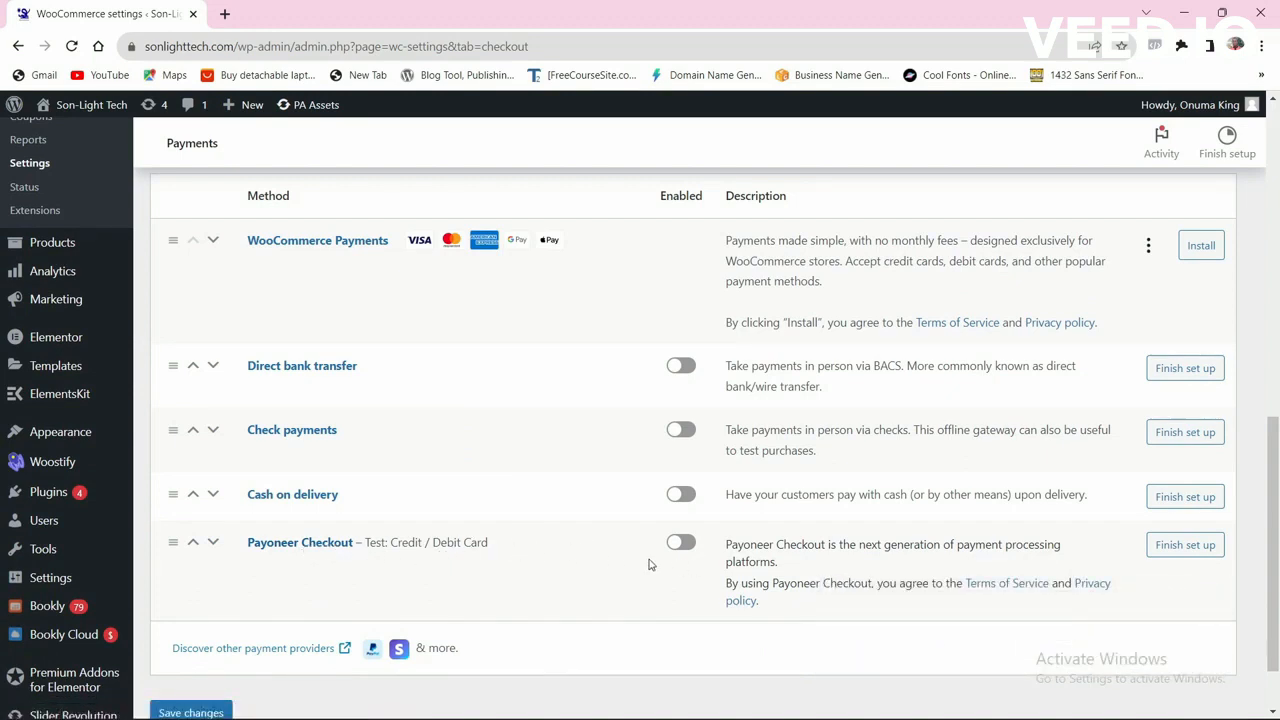
left_click(686, 546)
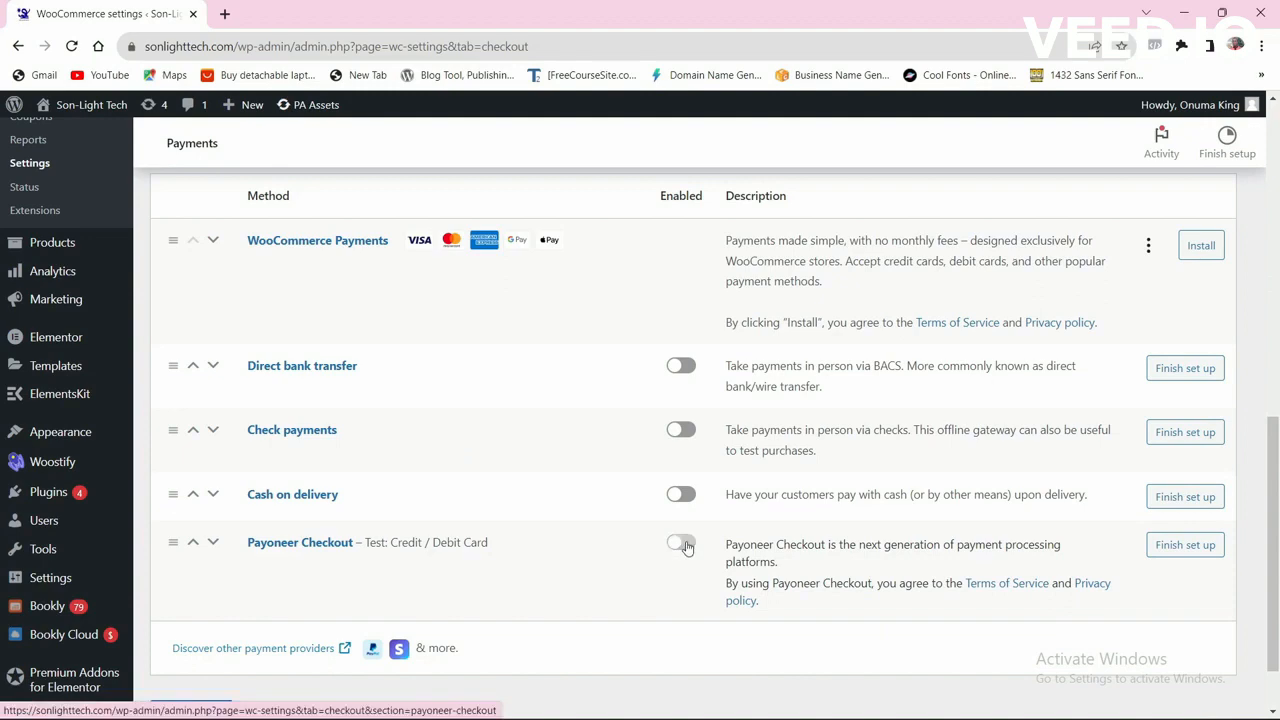
scroll(657, 540, "down", 1)
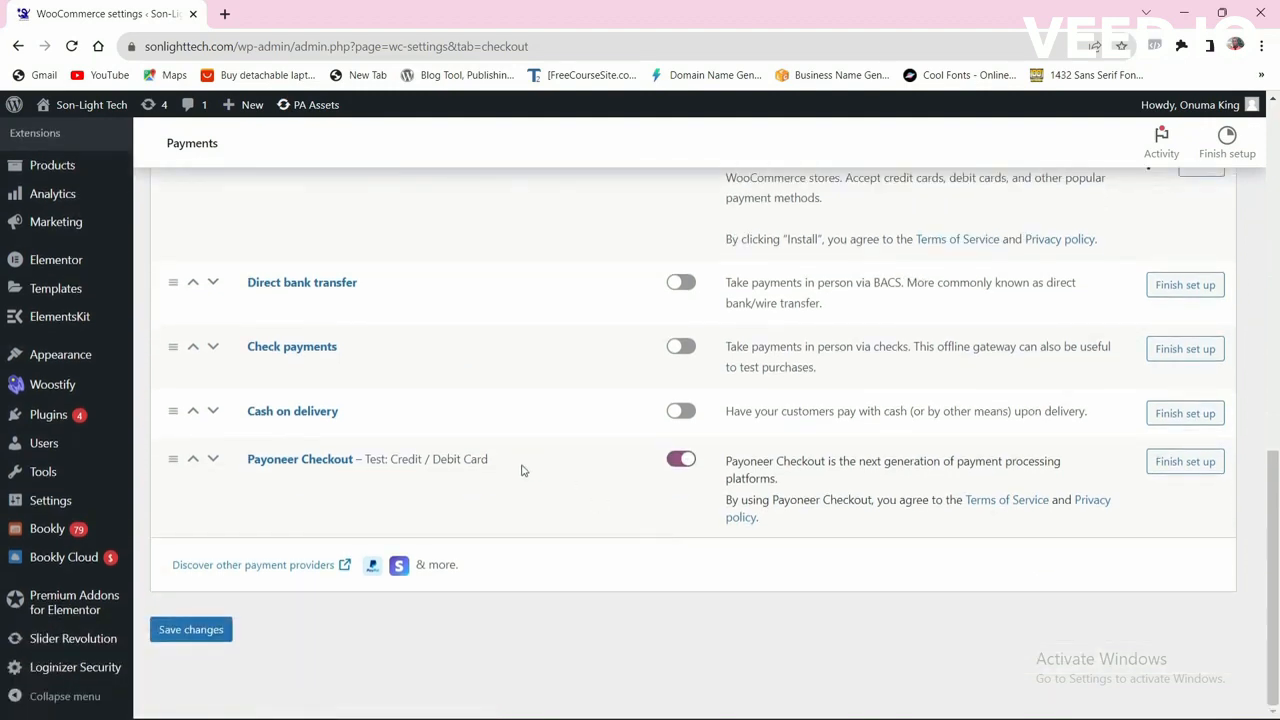
- Open the setup page of the Payoneer Checkout payment method
scroll(558, 507, "up", 3)
scroll(709, 474, "down", 2)
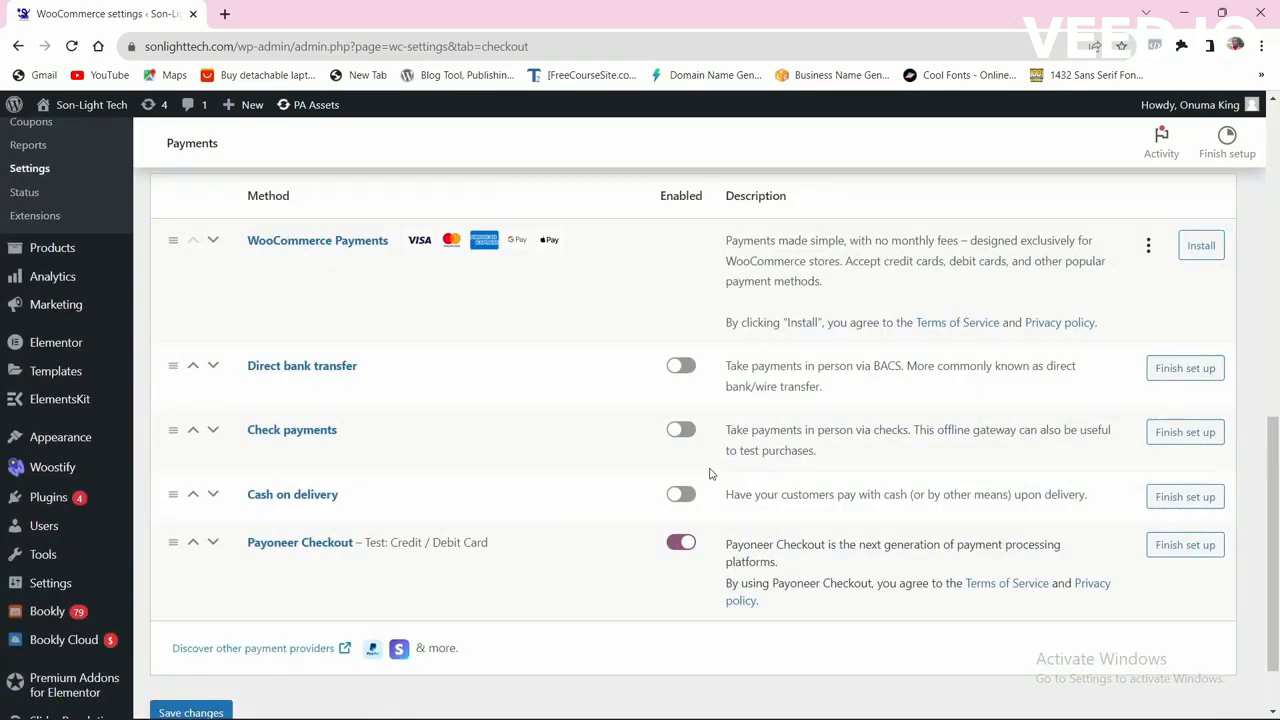
left_click(1184, 548)
- Examine the Payoneer Checkout settings, including live mode, API username, API token, store code and payment flow fields
scroll(1006, 520, "down", 5)
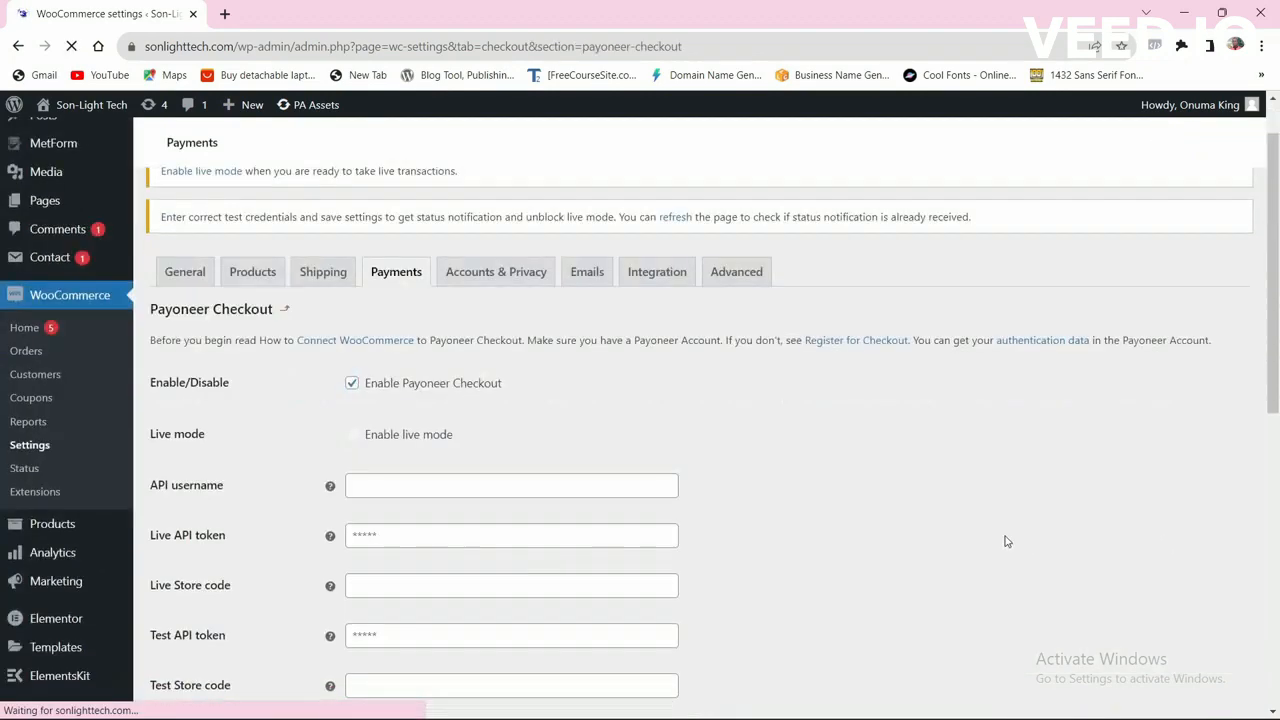
scroll(931, 520, "down", 5)
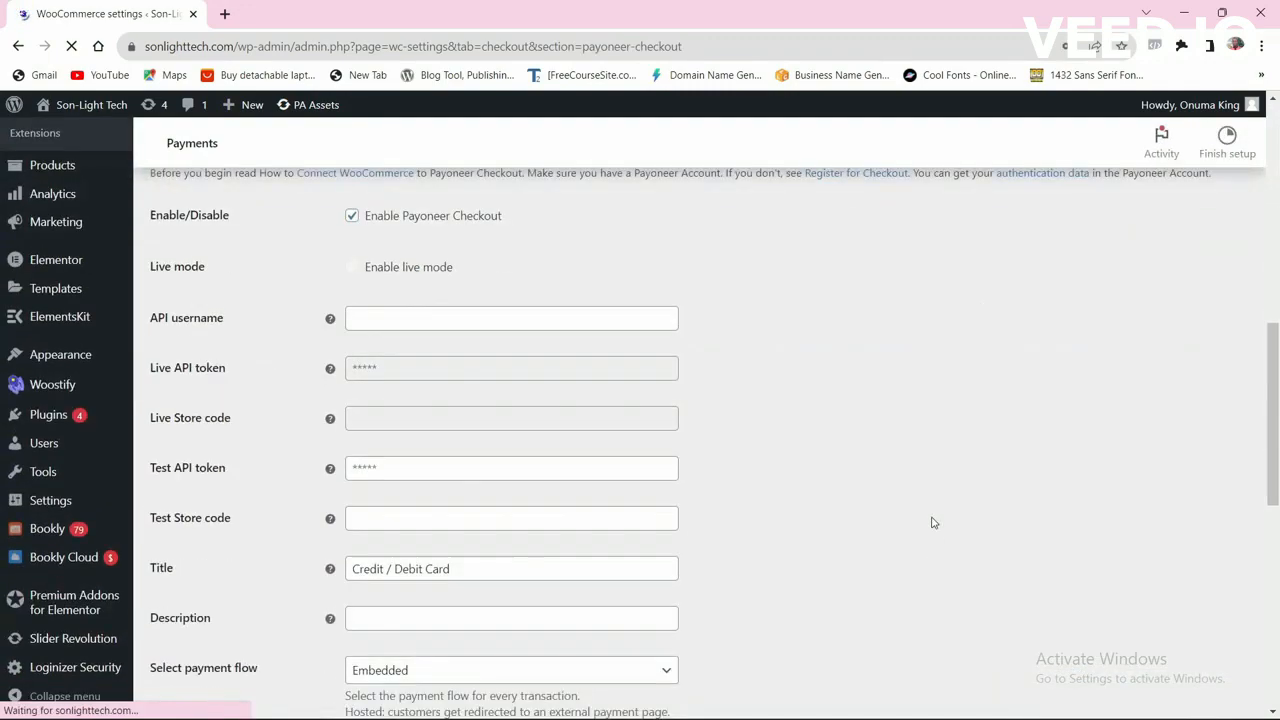
scroll(734, 531, "up", 5)
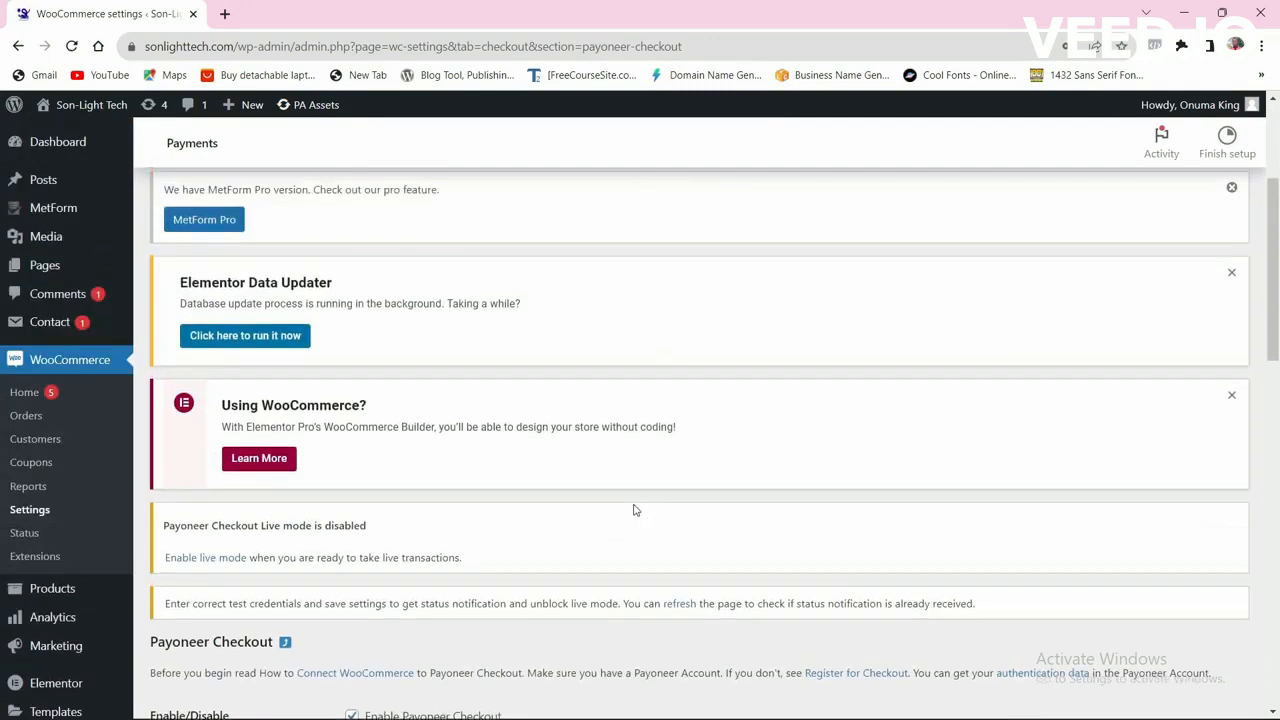
scroll(634, 509, "down", 3)
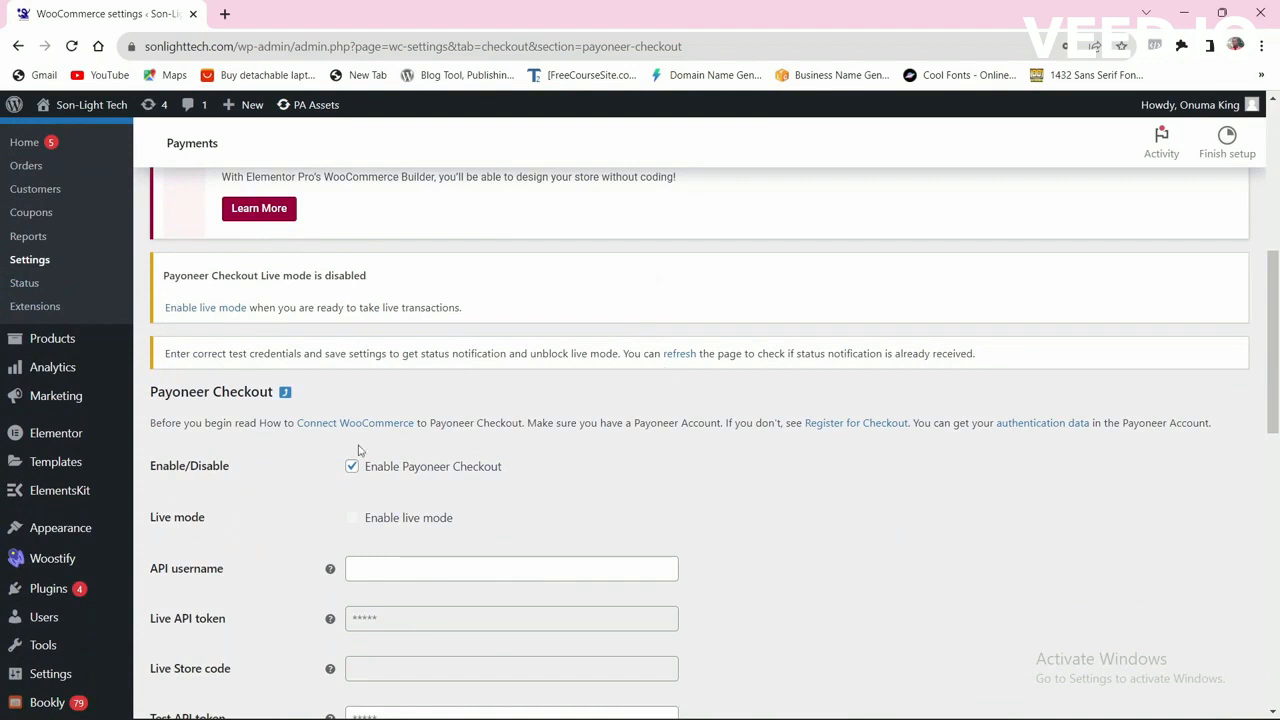
scroll(381, 427, "down", 1)
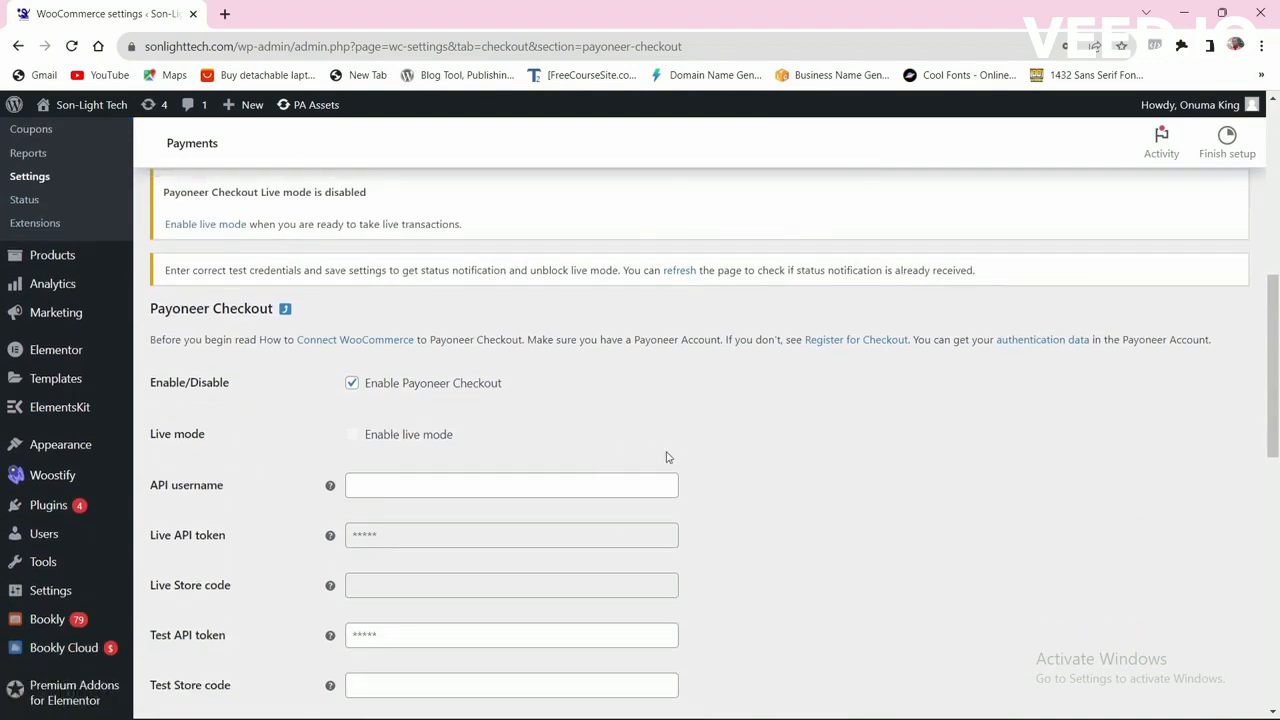
scroll(740, 471, "down", 1)
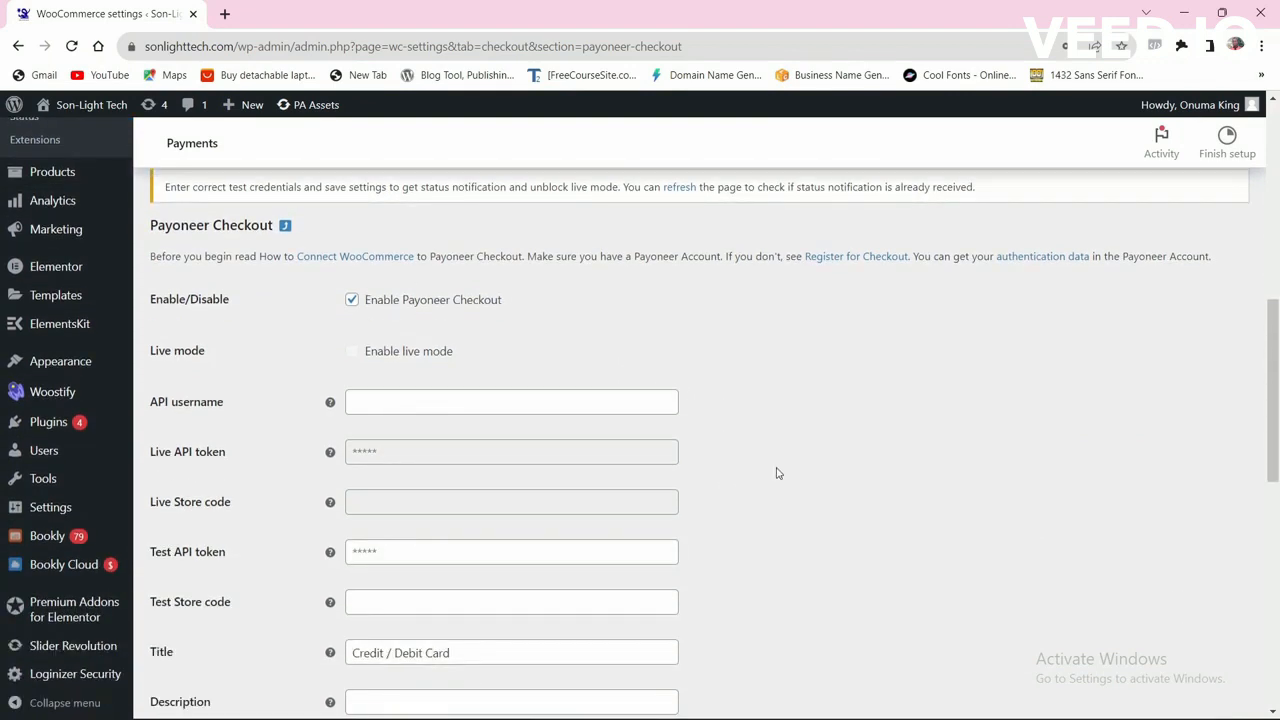
scroll(480, 346, "up", 1)
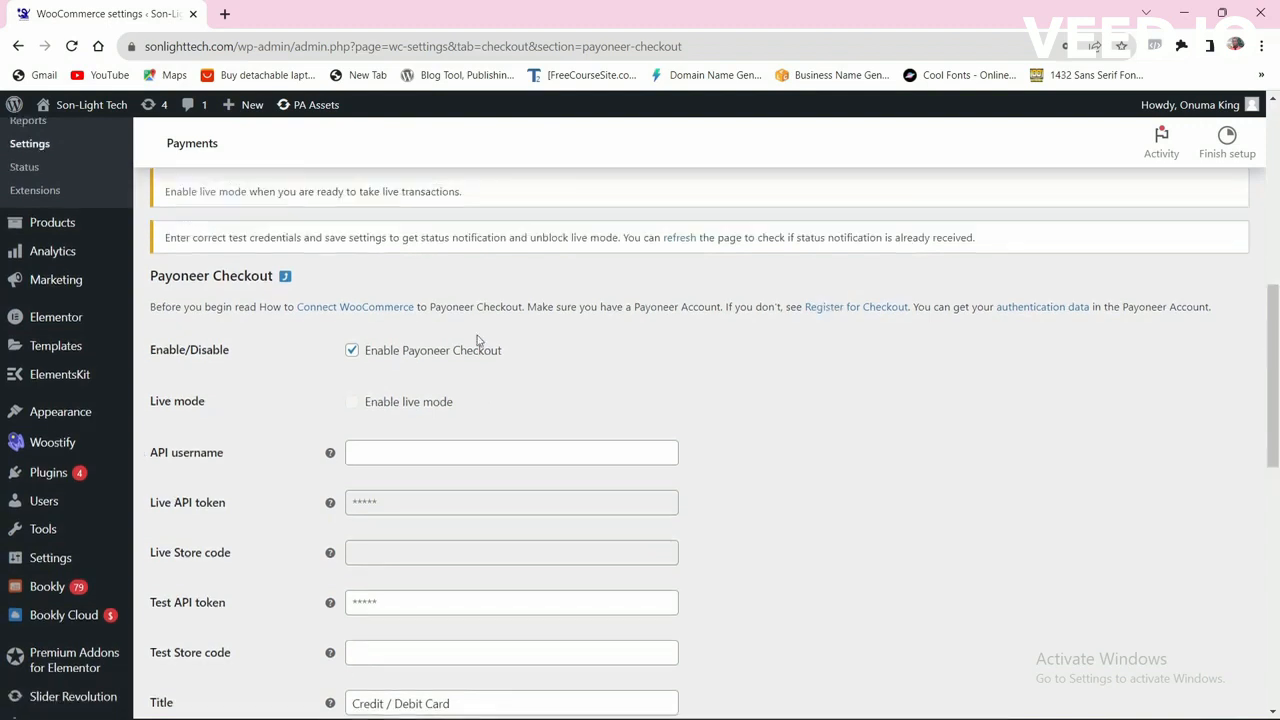
scroll(891, 517, "down", 2)
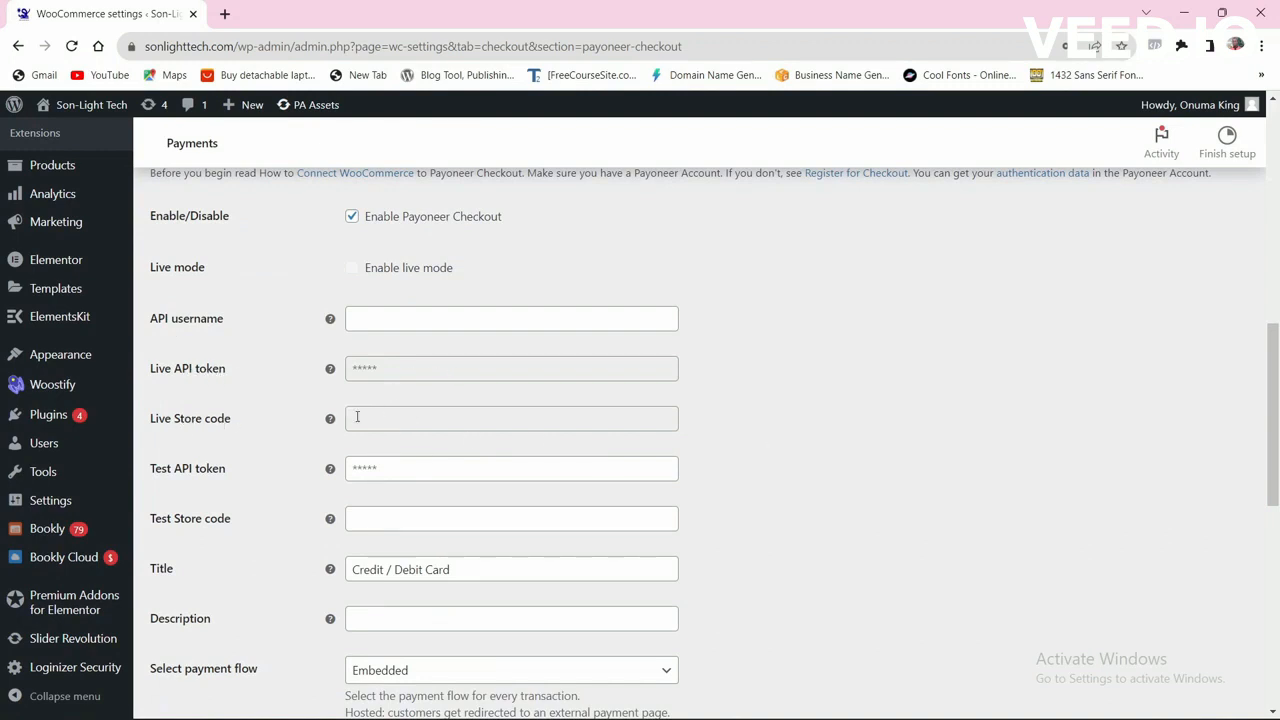
scroll(702, 437, "up", 1)
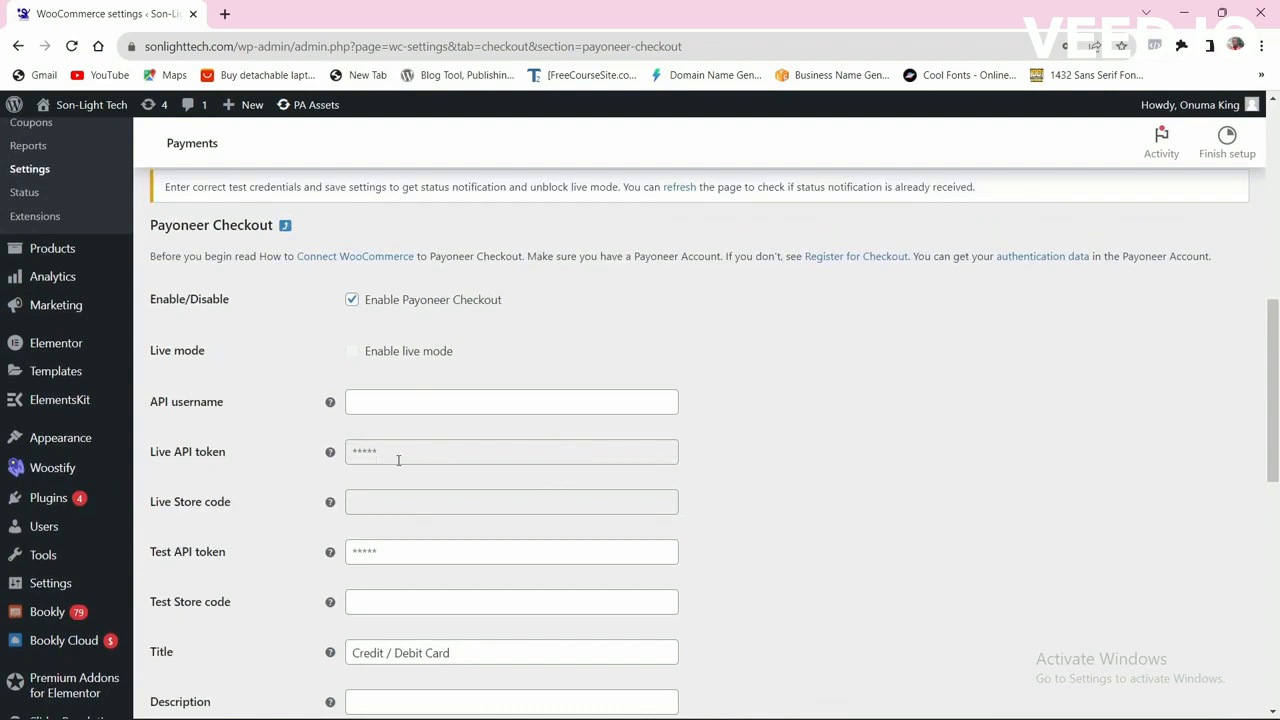
- Open payoneer.com in a new browser tab and go to the account's home page through Sign In
scroll(425, 448, "down", 1)
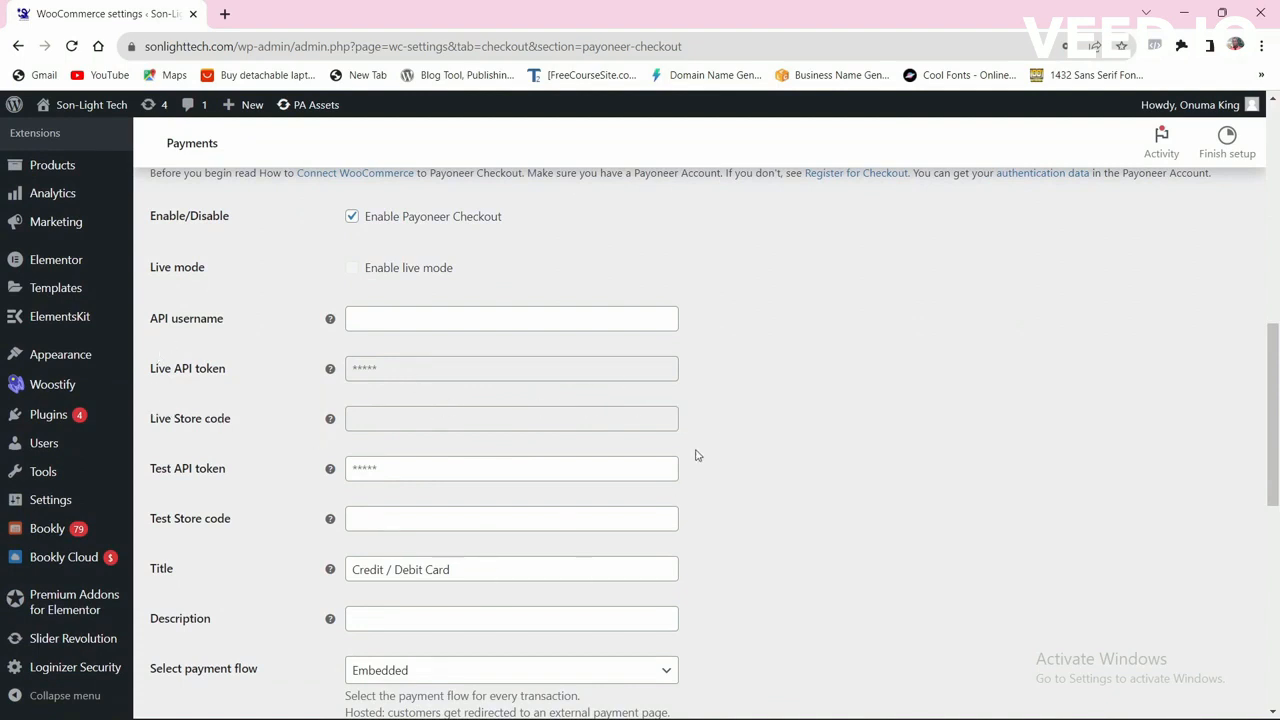
scroll(390, 458, "up", 1)
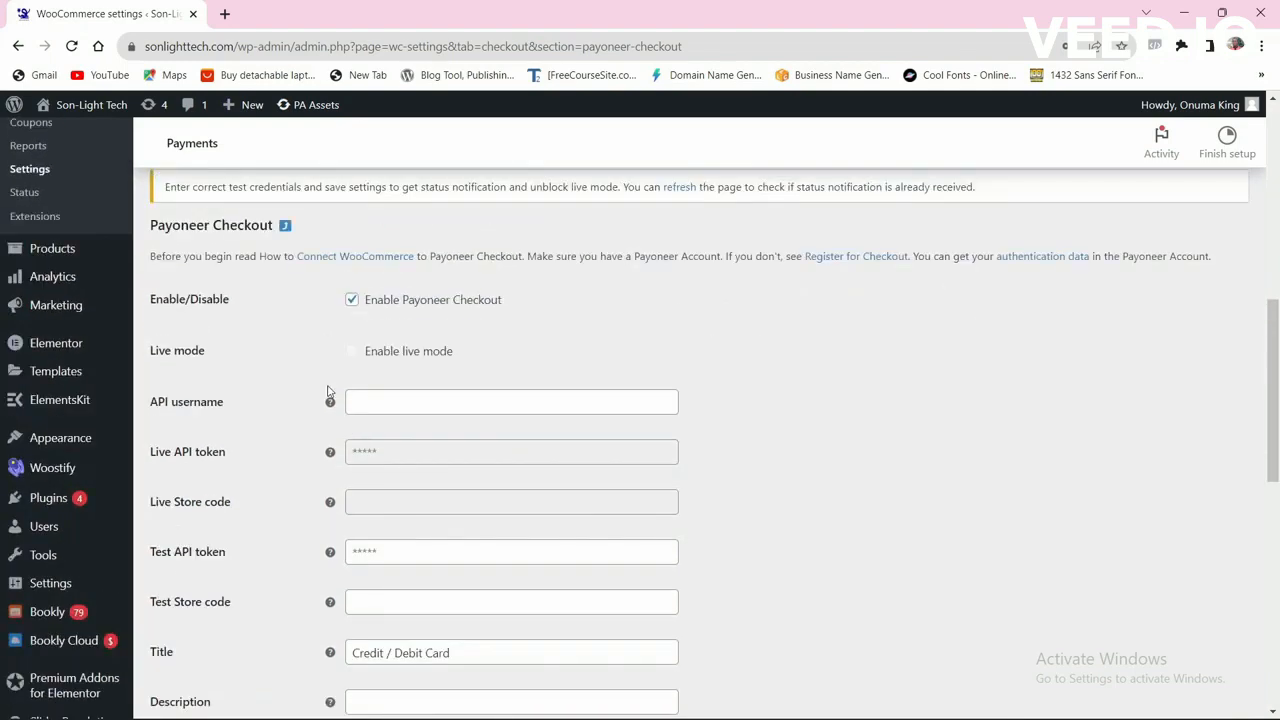
left_click(225, 14)
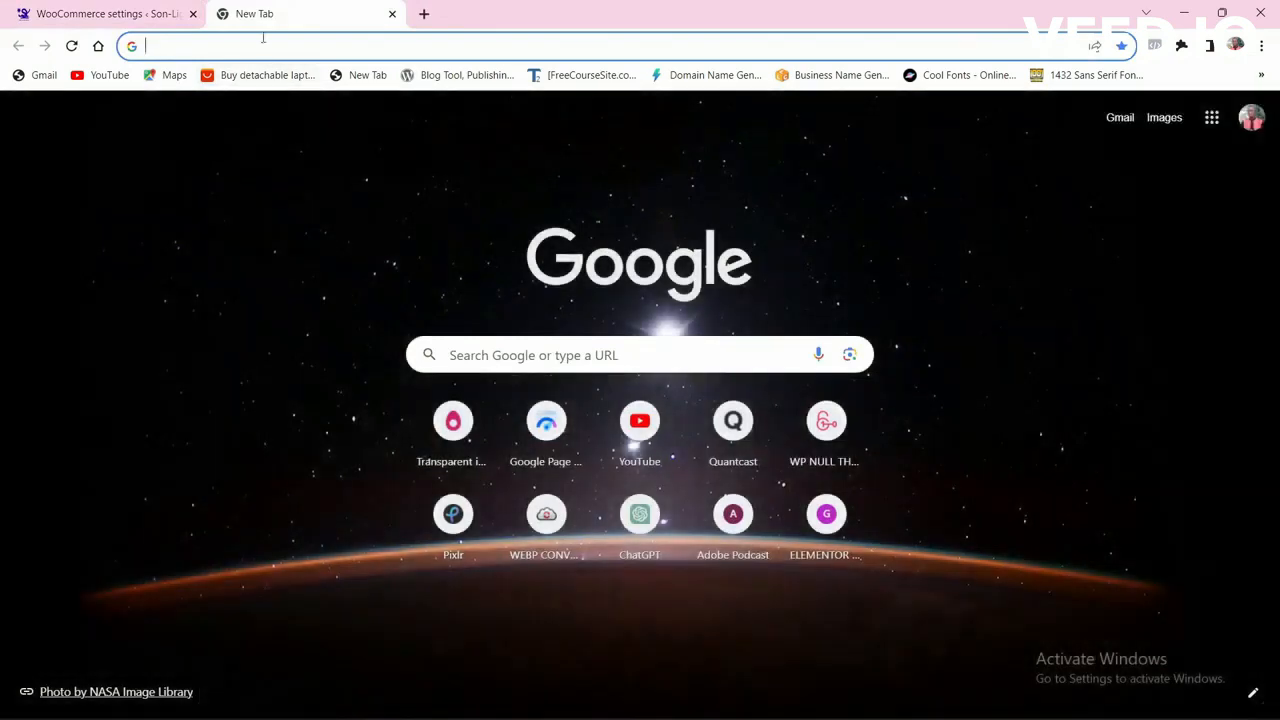
type("pay")
key("Return")
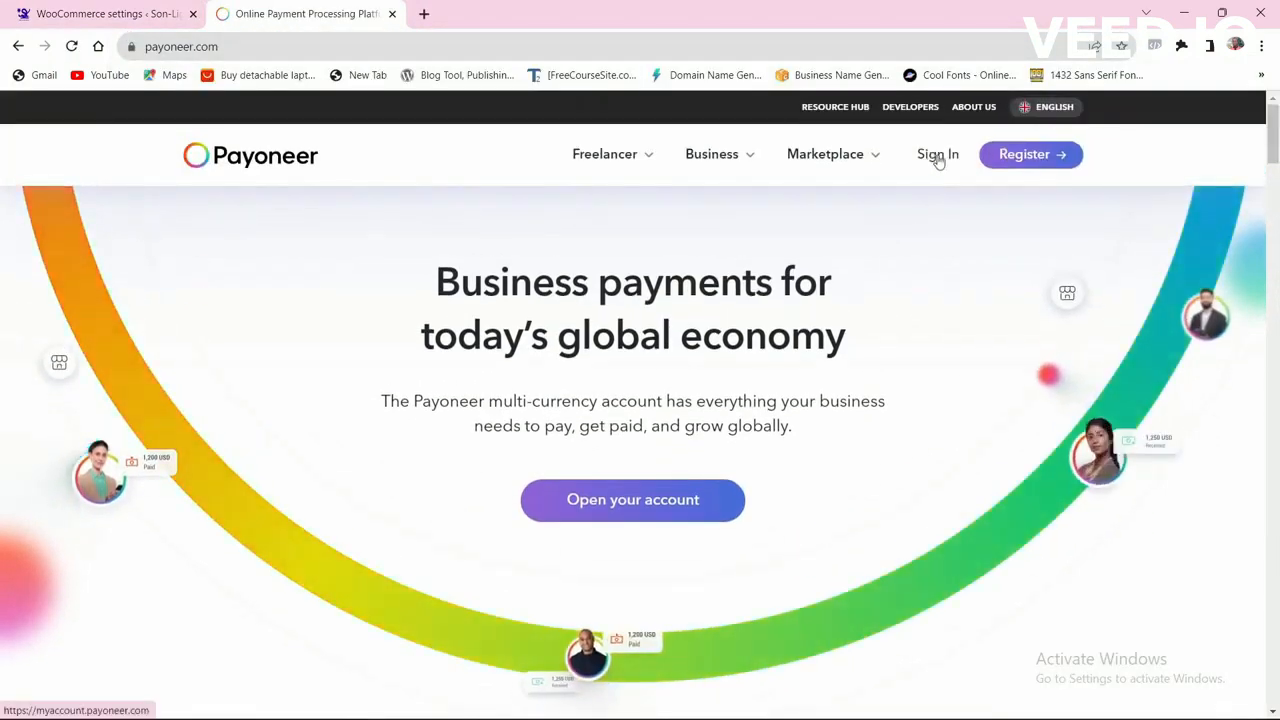
left_click(939, 160)
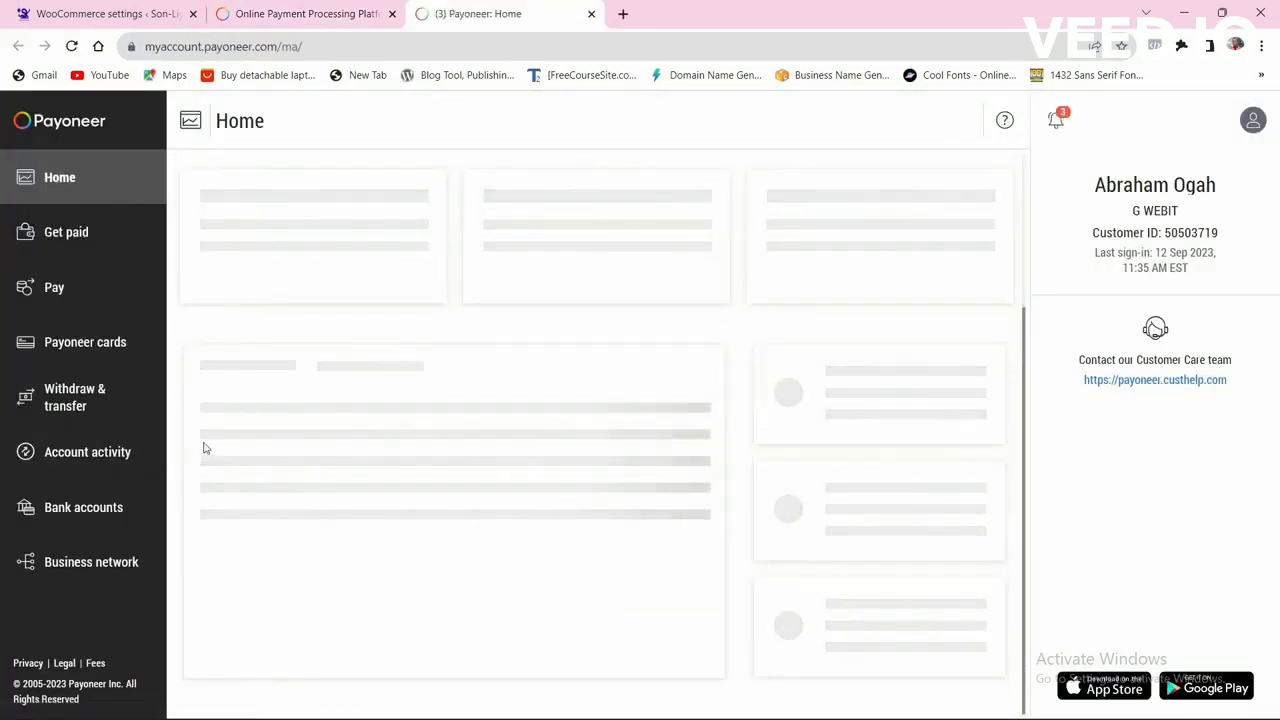
scroll(250, 417, "down", 1)
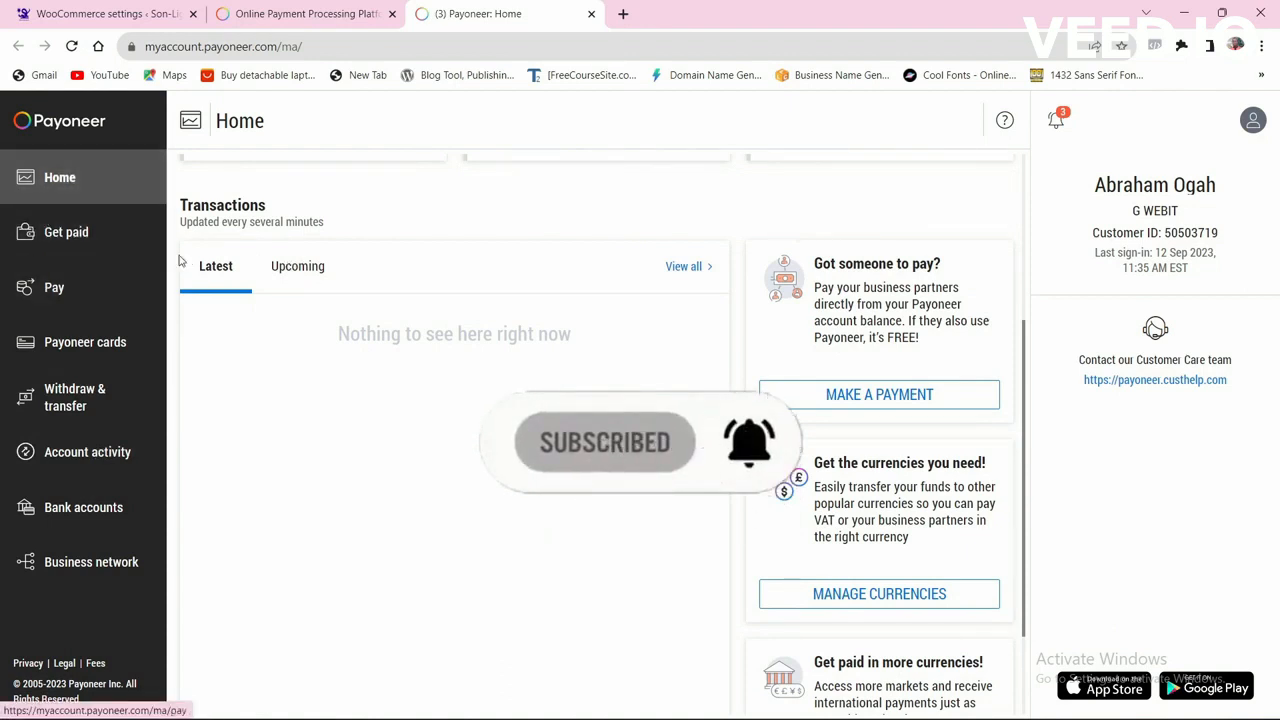
scroll(334, 249, "down", 1)
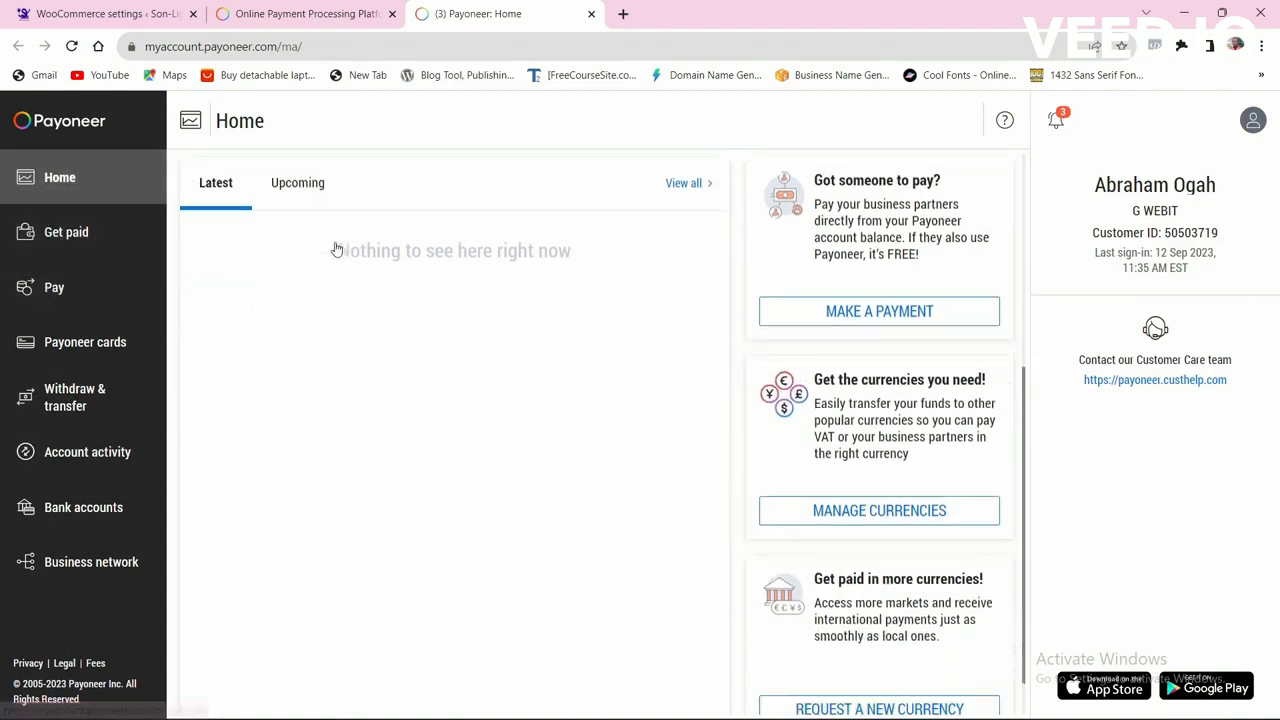
scroll(361, 333, "up", 1)
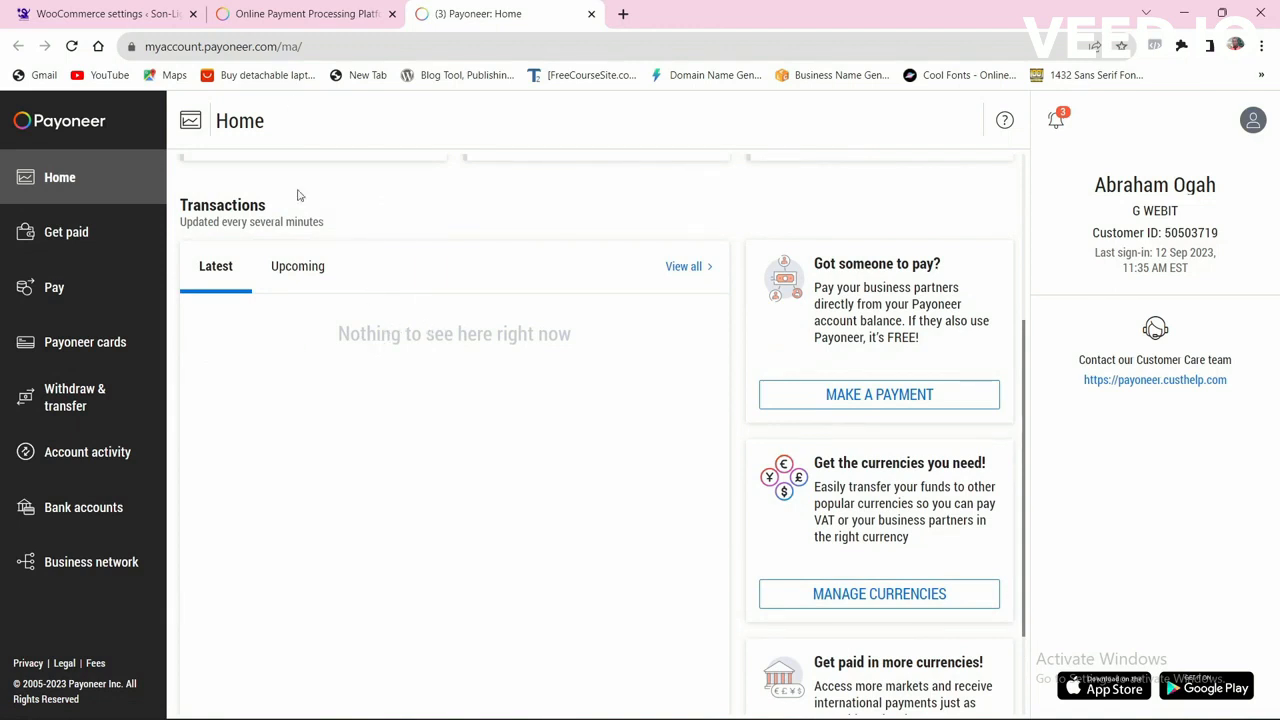
- Return to the Payoneer Checkout settings in WooCommerce and open the linked Connect WooCommerce documentation
left_click(120, 12)
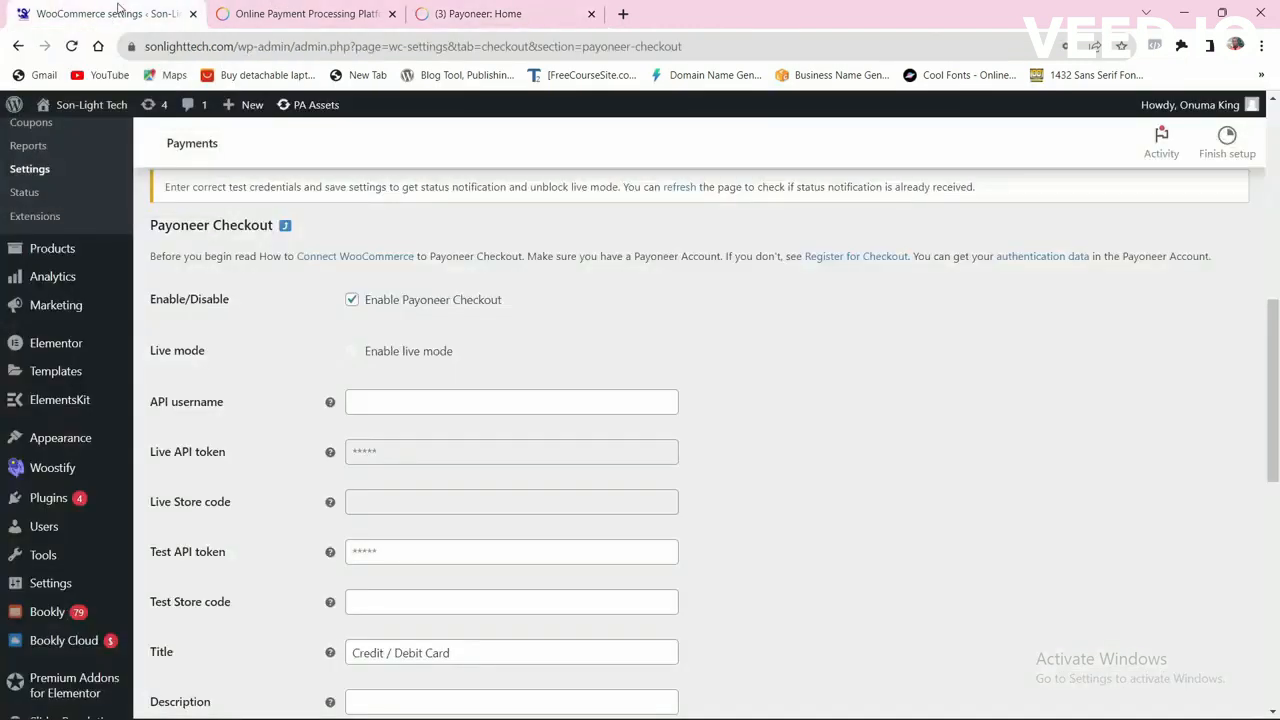
scroll(386, 318, "down", 1)
scroll(371, 300, "up", 1)
left_click(380, 258)
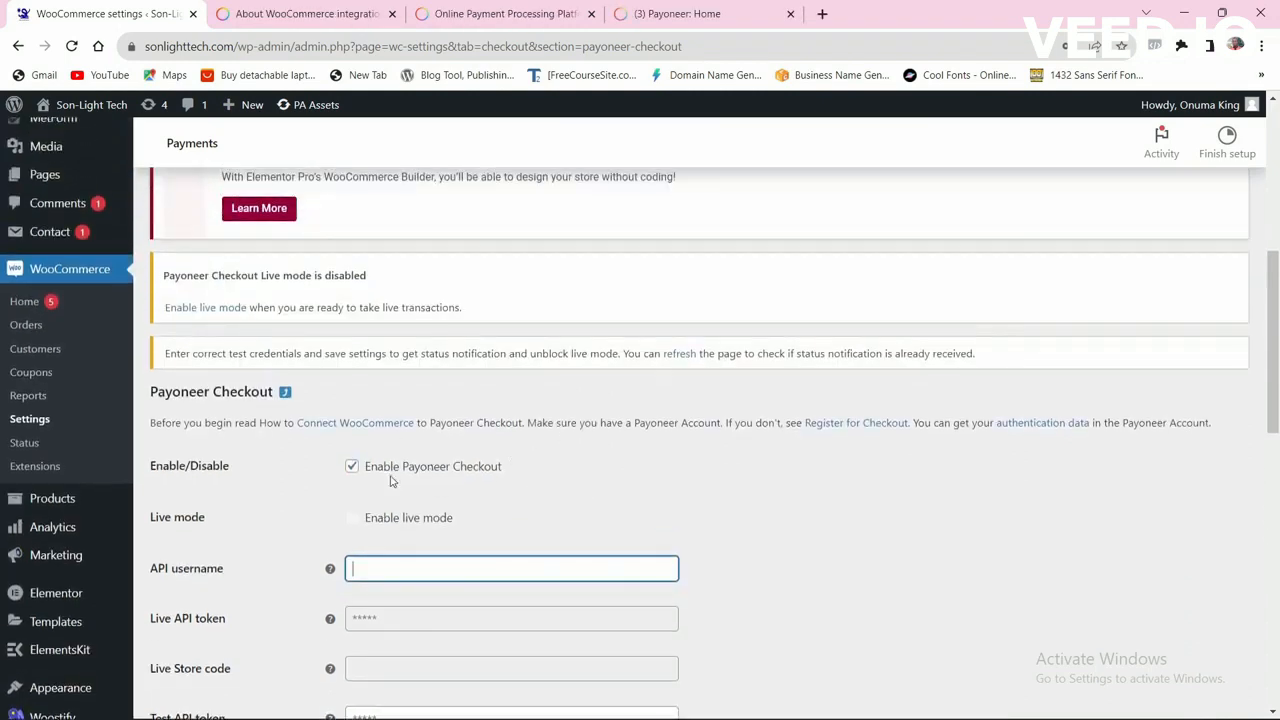
left_click(355, 425)
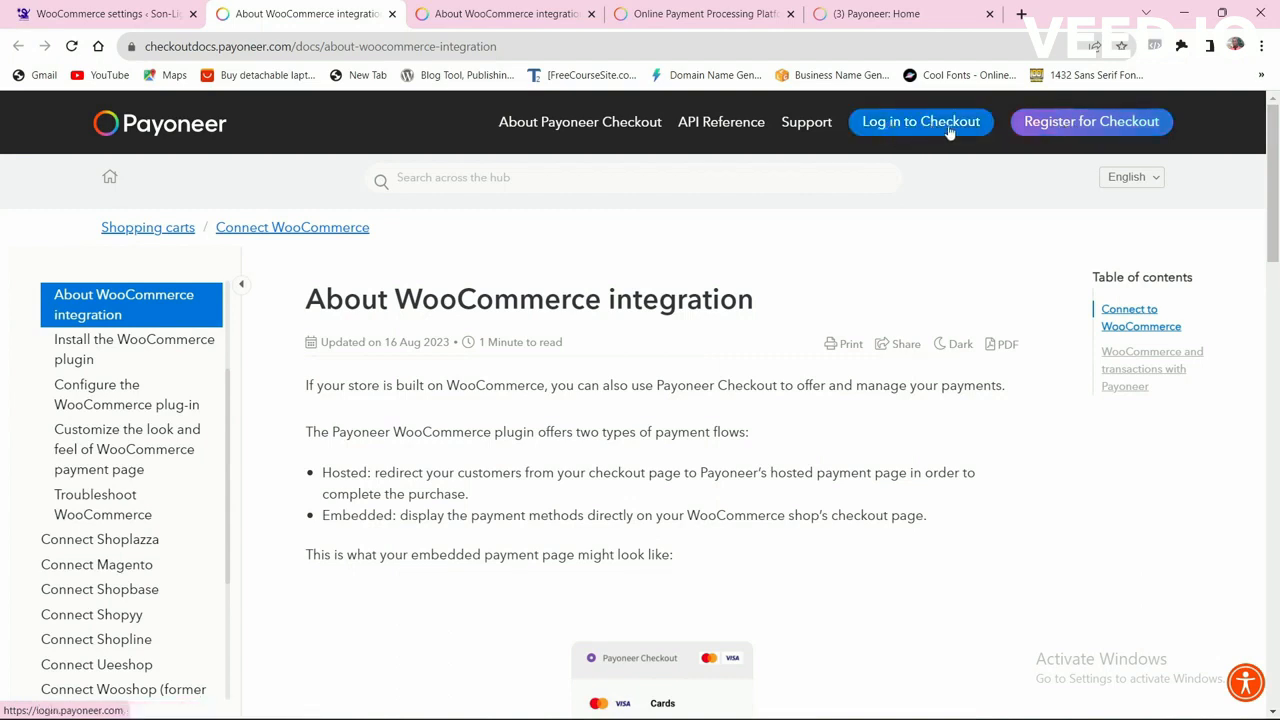
- Go to the Register for Checkout page from the documentation and open its Get started registration form
left_click(1062, 131)
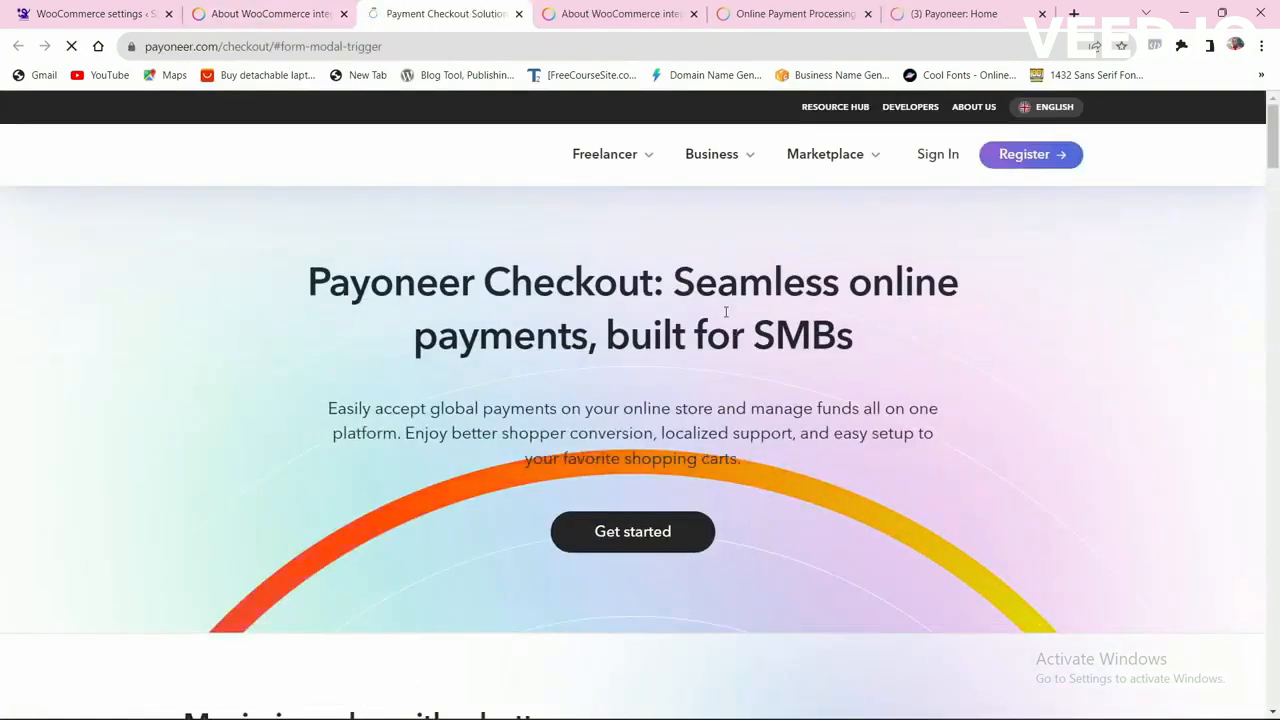
scroll(700, 320, "down", 8)
scroll(715, 329, "down", 15)
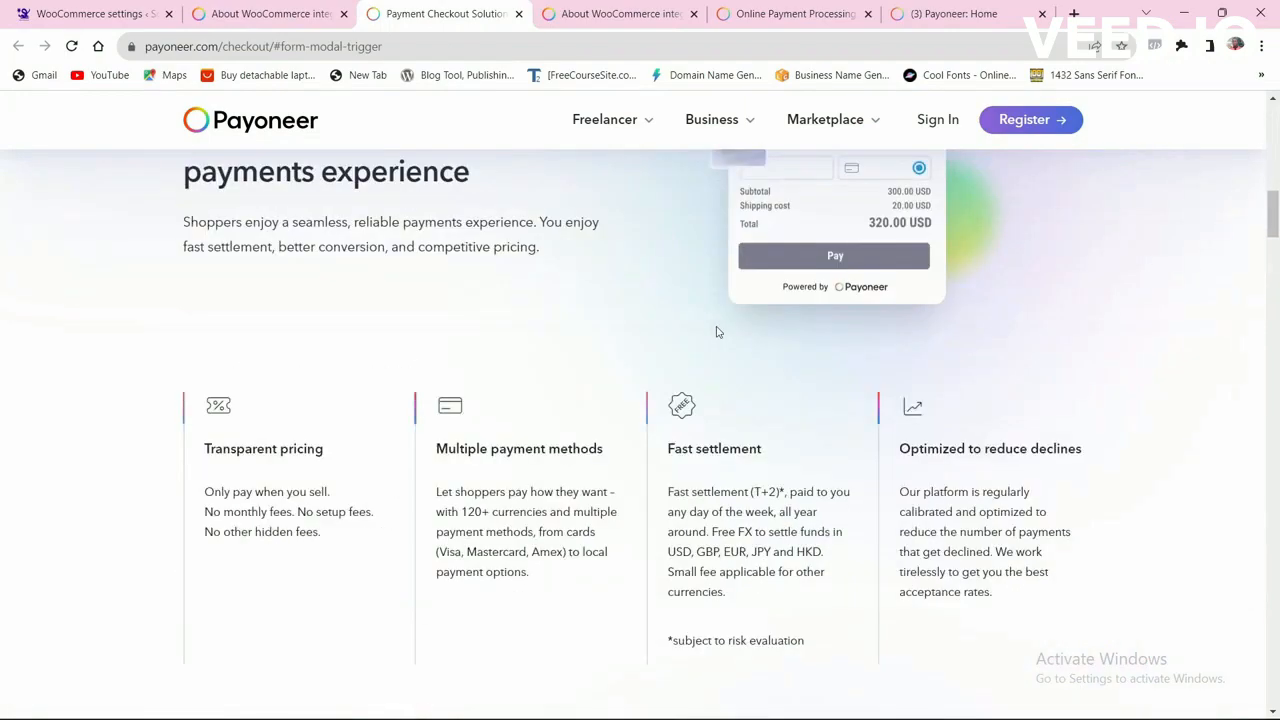
scroll(716, 332, "down", 15)
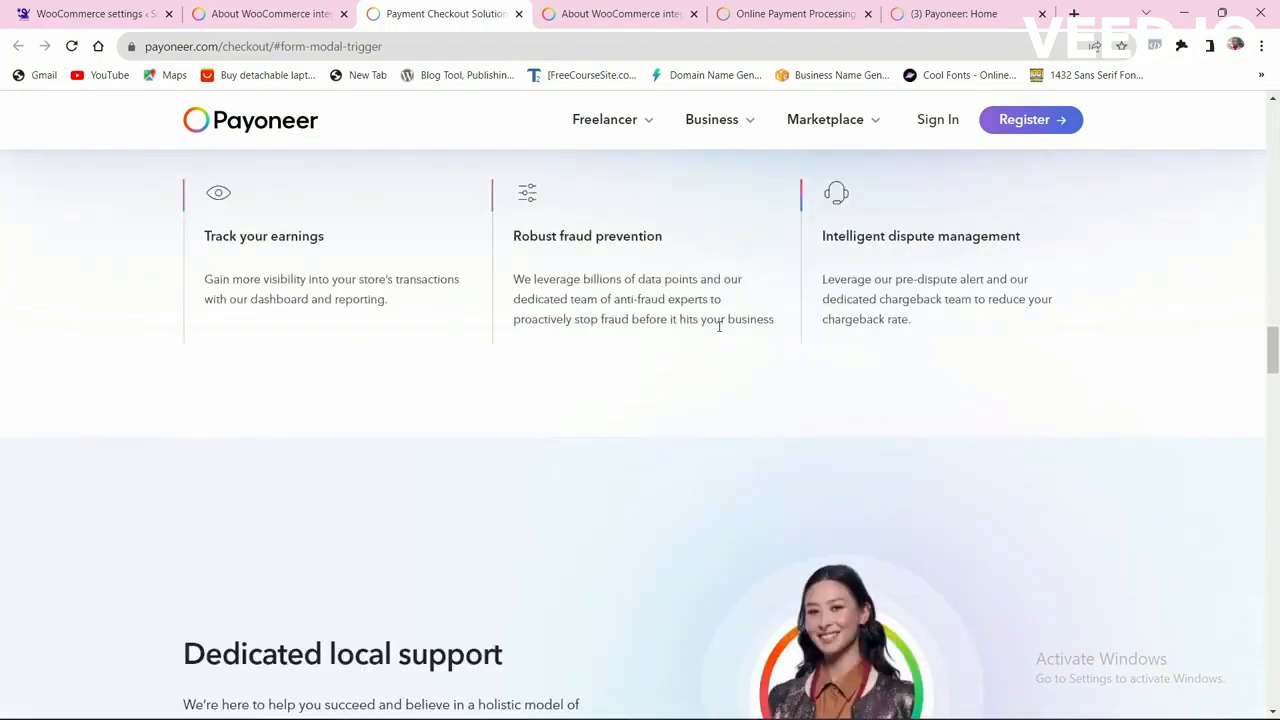
scroll(718, 332, "down", 20)
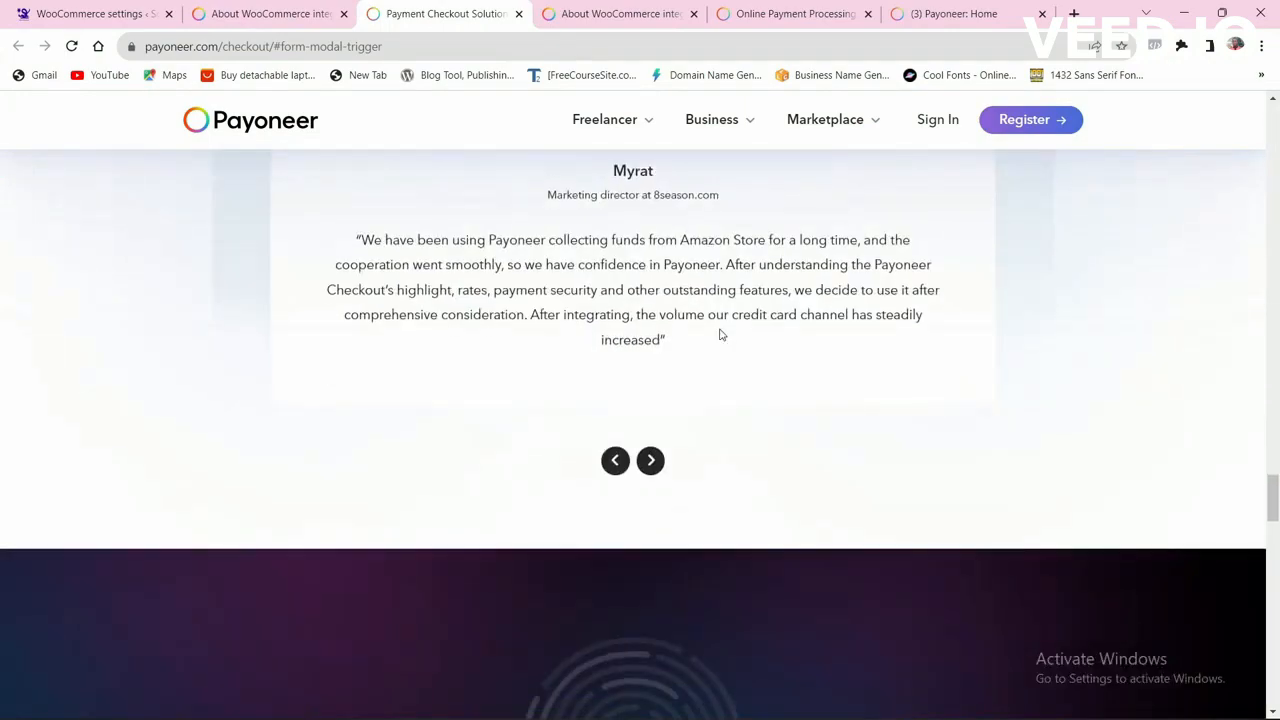
scroll(729, 349, "down", 7)
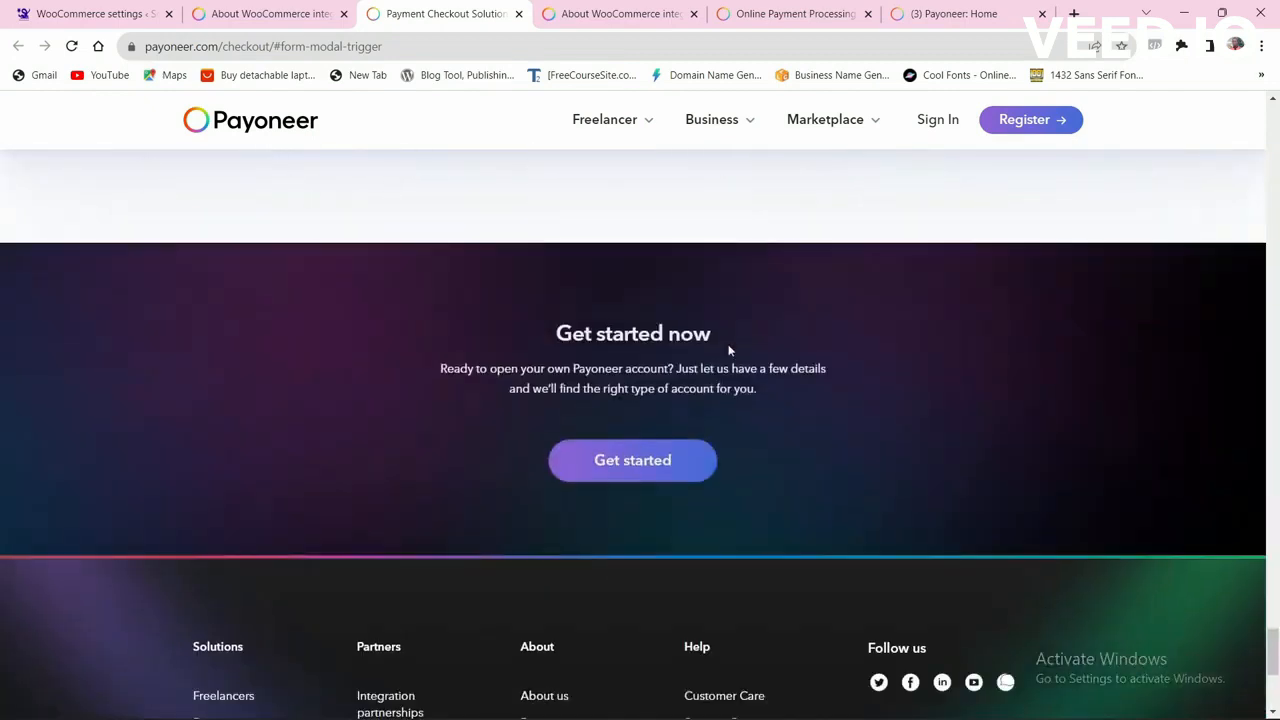
scroll(937, 337, "up", 3)
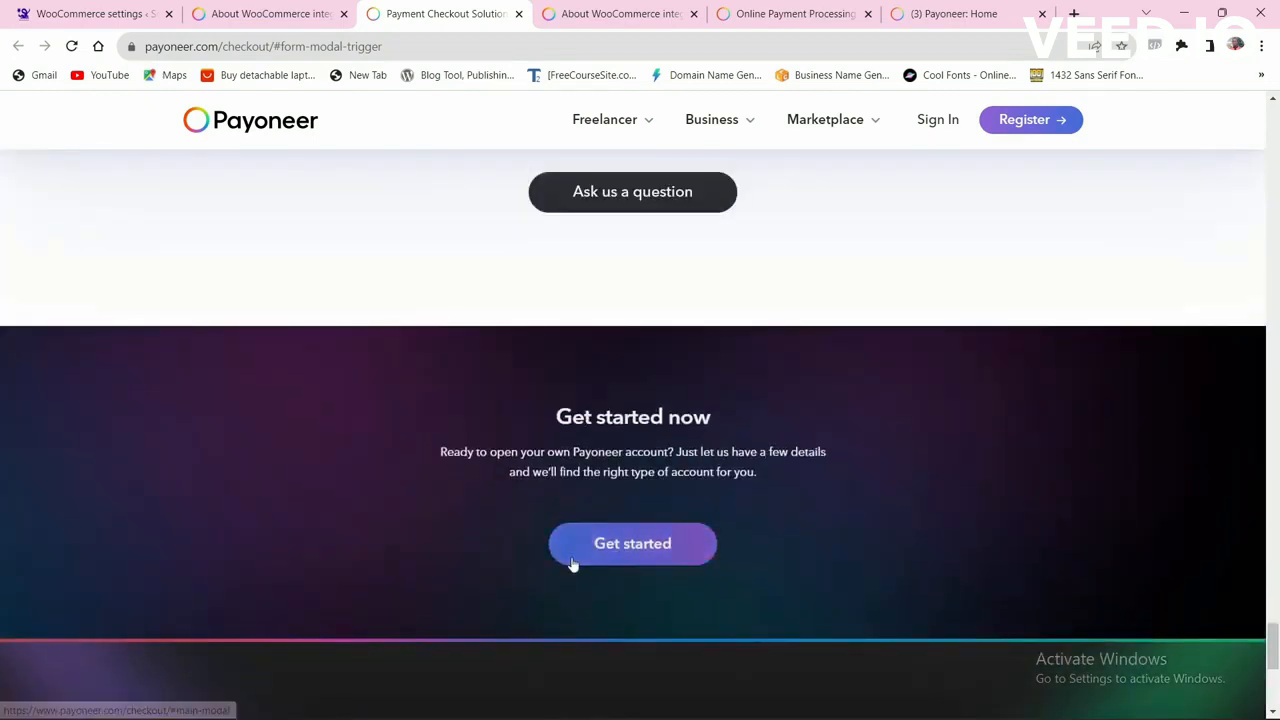
left_click(633, 546)
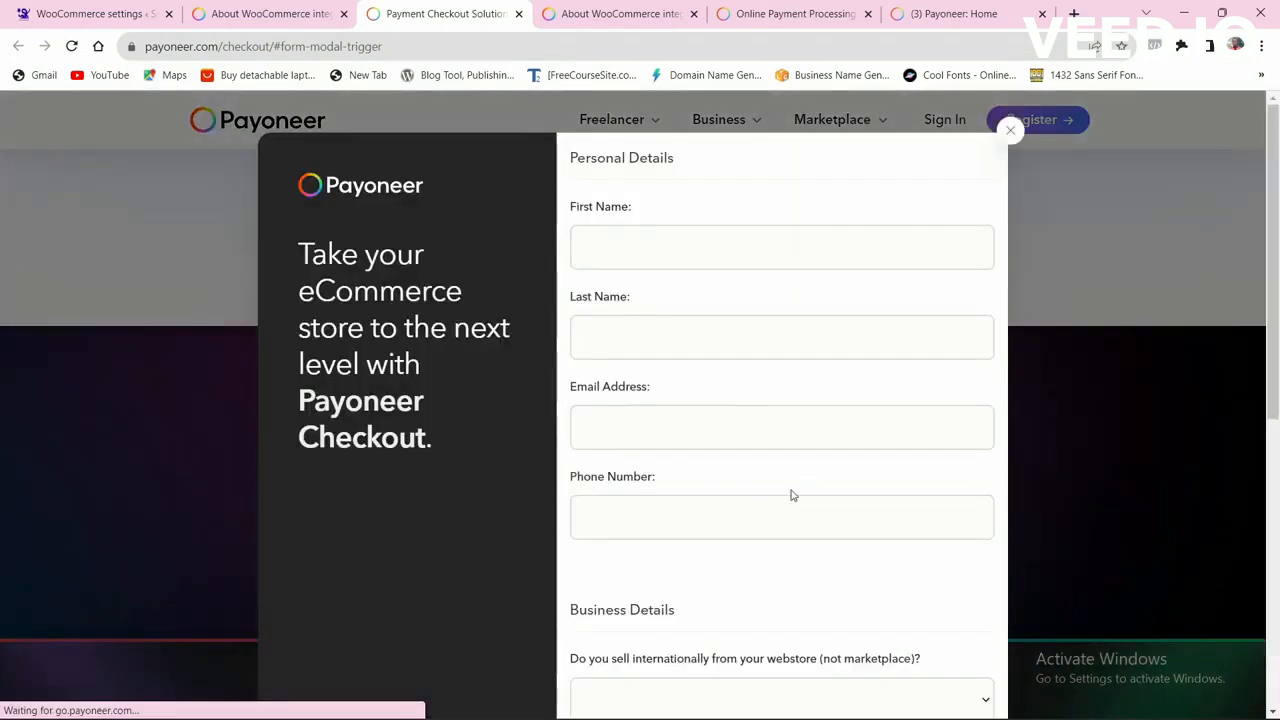
scroll(613, 230, "down", 3)
scroll(631, 251, "up", 3)
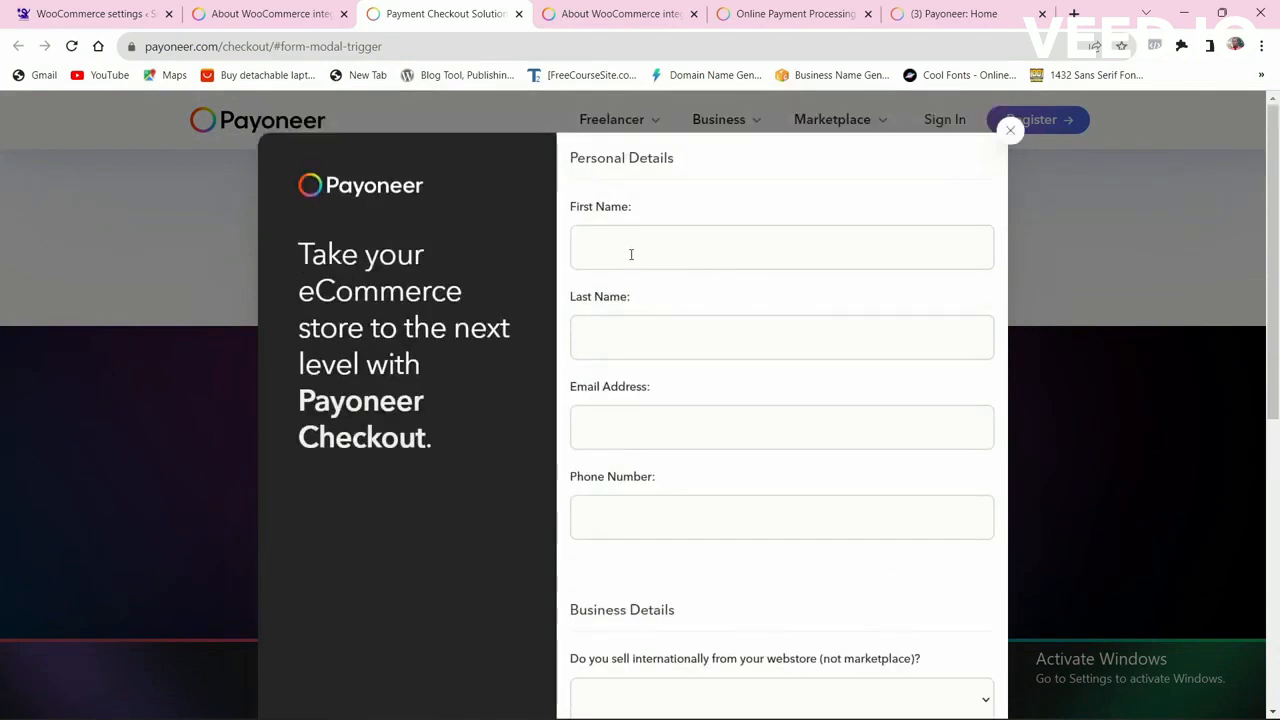
- Answer Yes to selling internationally from the webstore in the form's Business Details
left_click(625, 258)
left_click(568, 277)
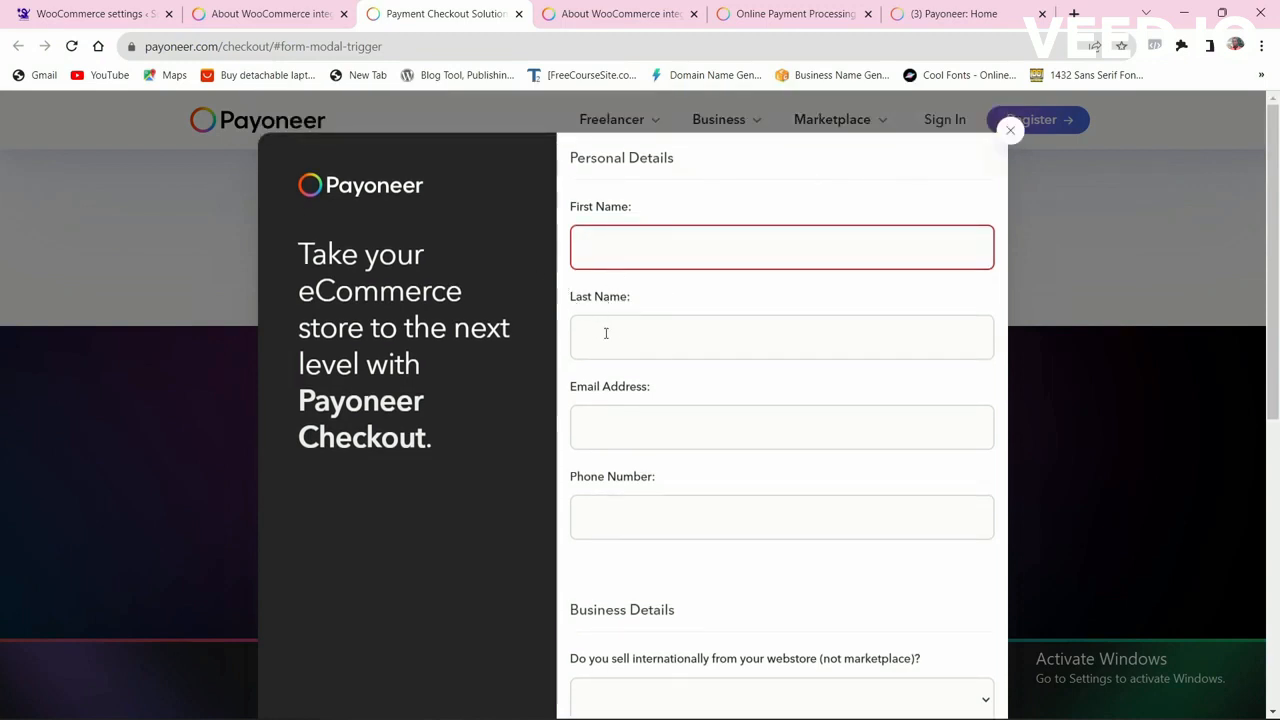
scroll(598, 352, "down", 1)
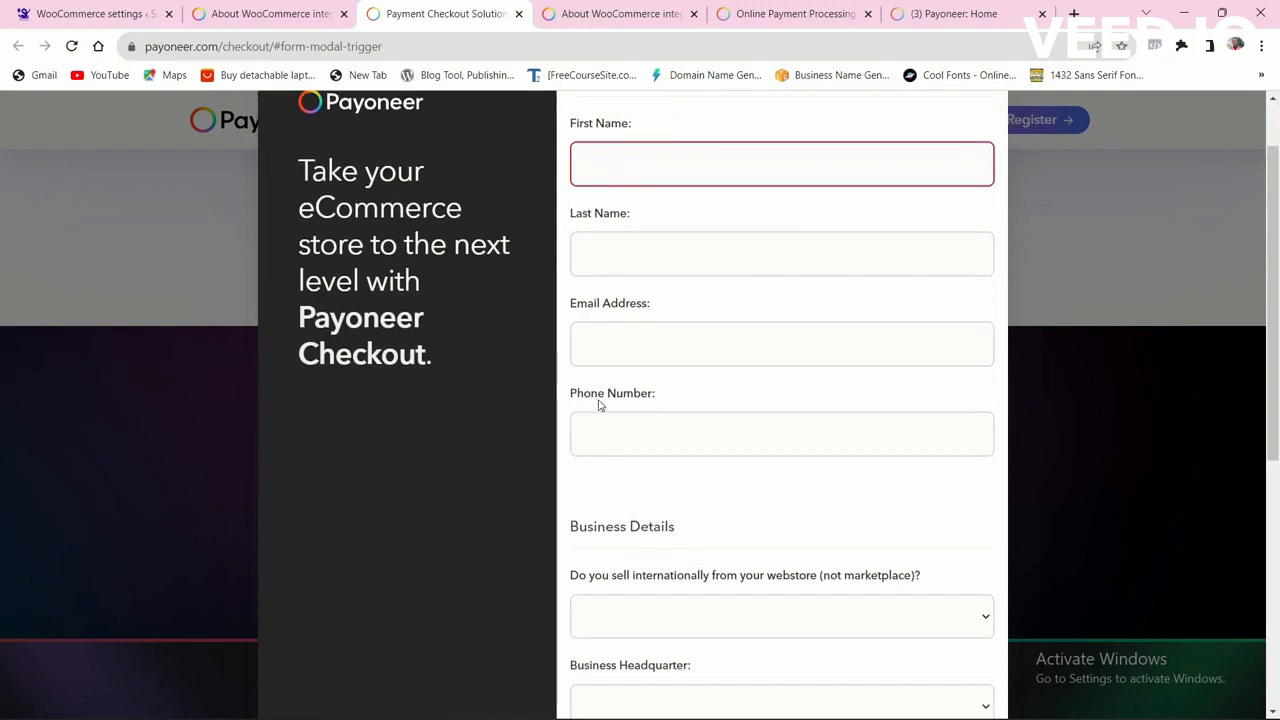
scroll(753, 416, "down", 3)
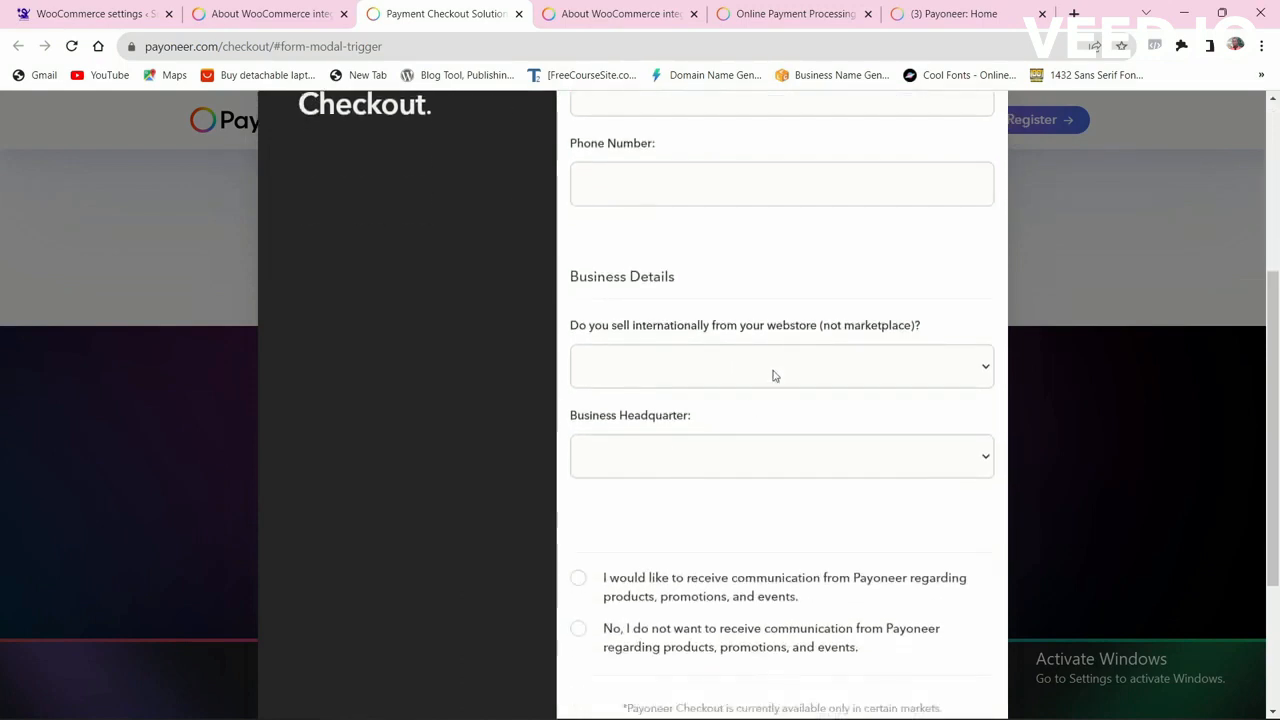
left_click(929, 371)
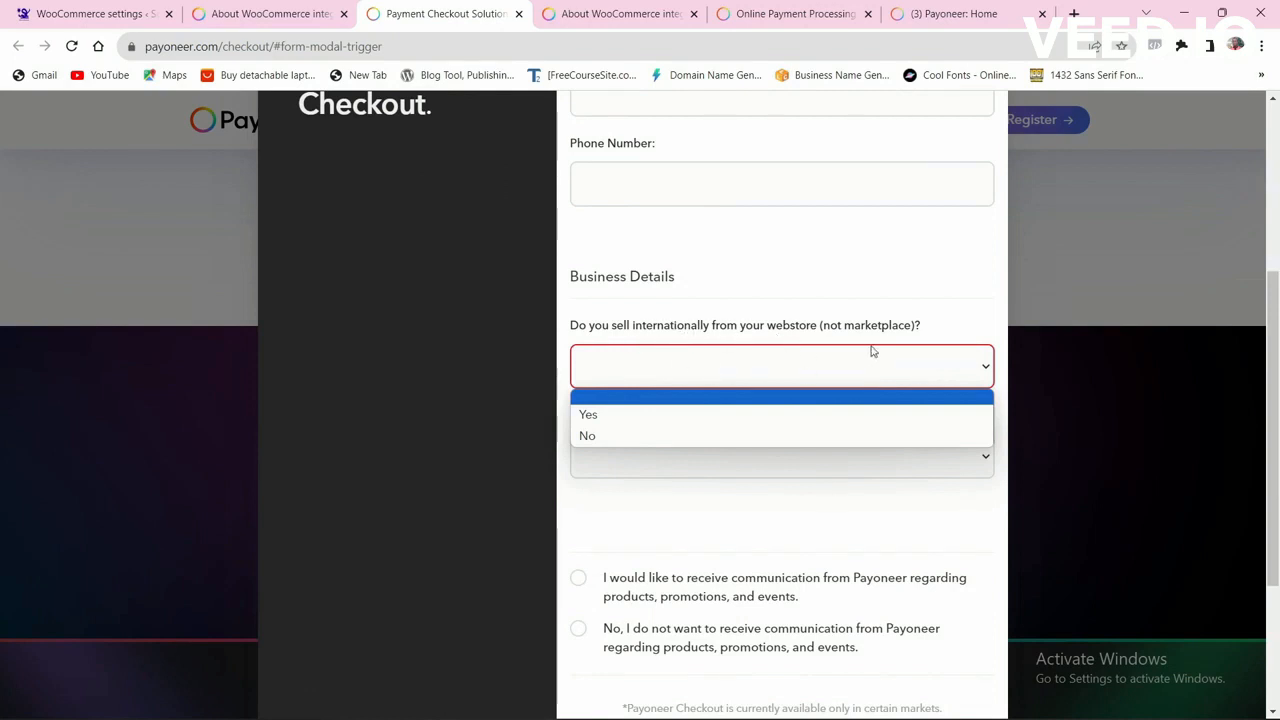
left_click(629, 414)
scroll(621, 438, "down", 2)
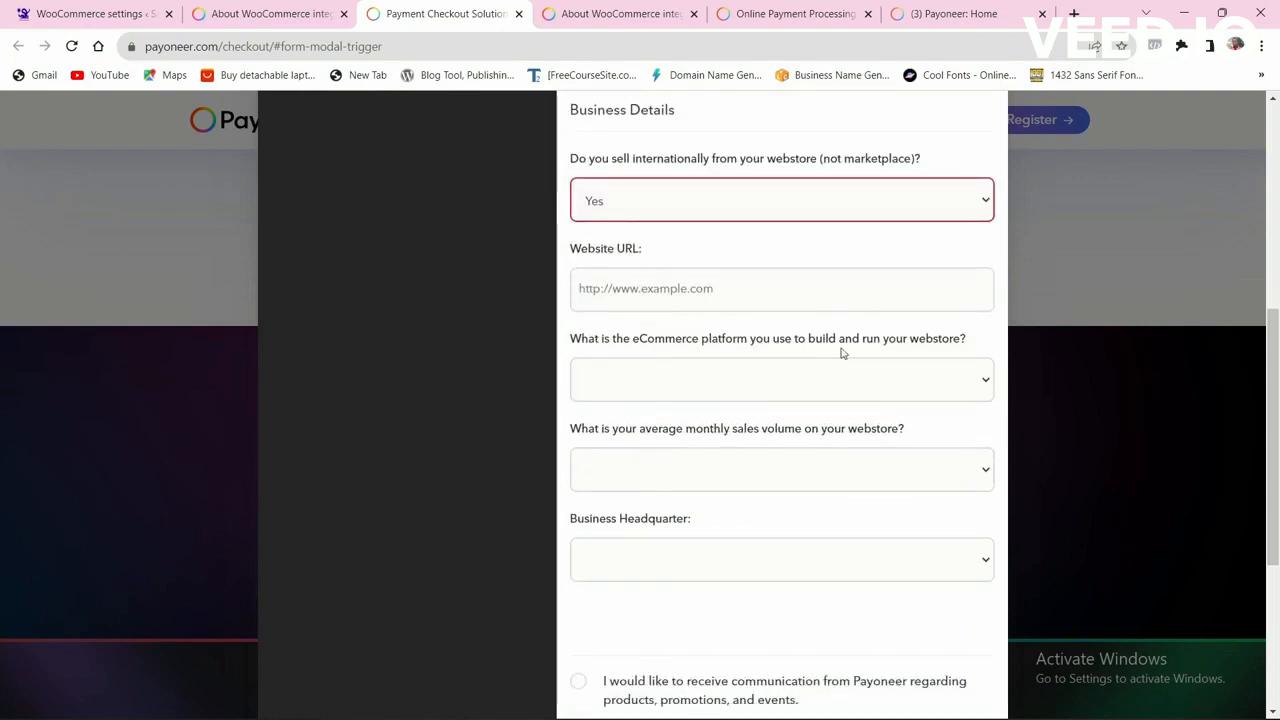
- Examine the form's choices for eCommerce platform, monthly sales volume, business headquarters and communication consent, and close it without submitting
left_click(827, 381)
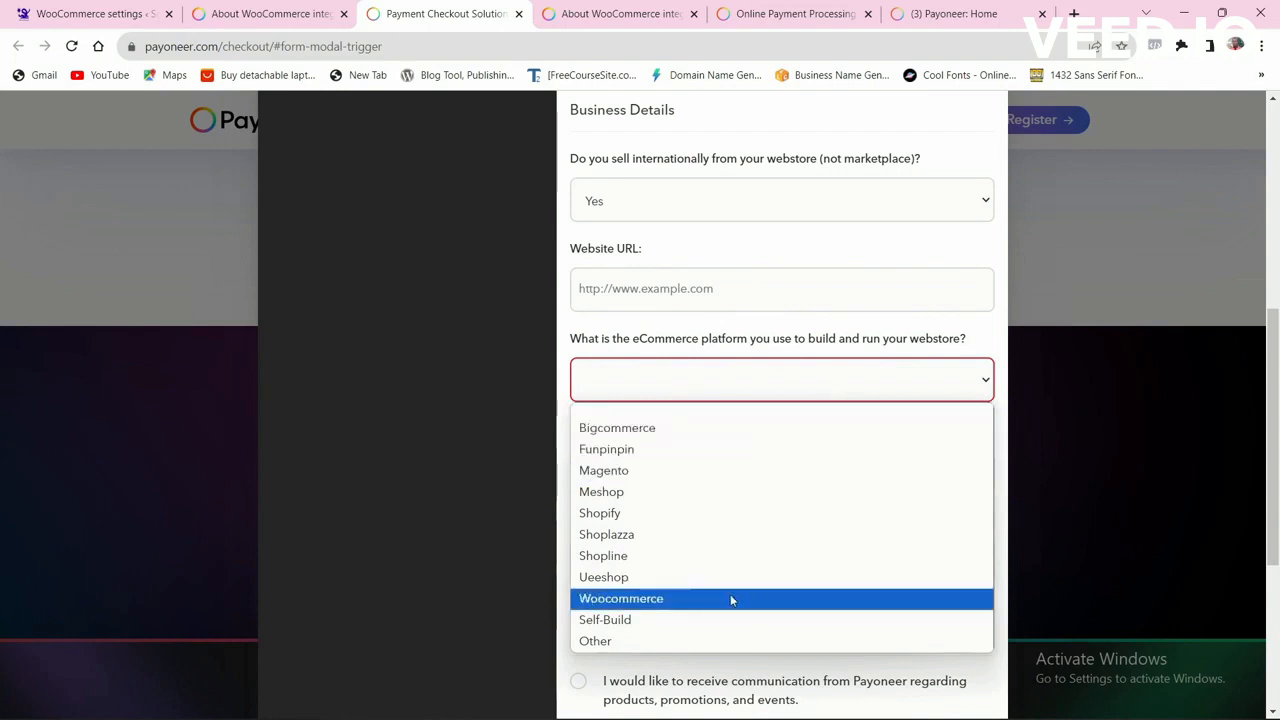
scroll(680, 470, "down", 2)
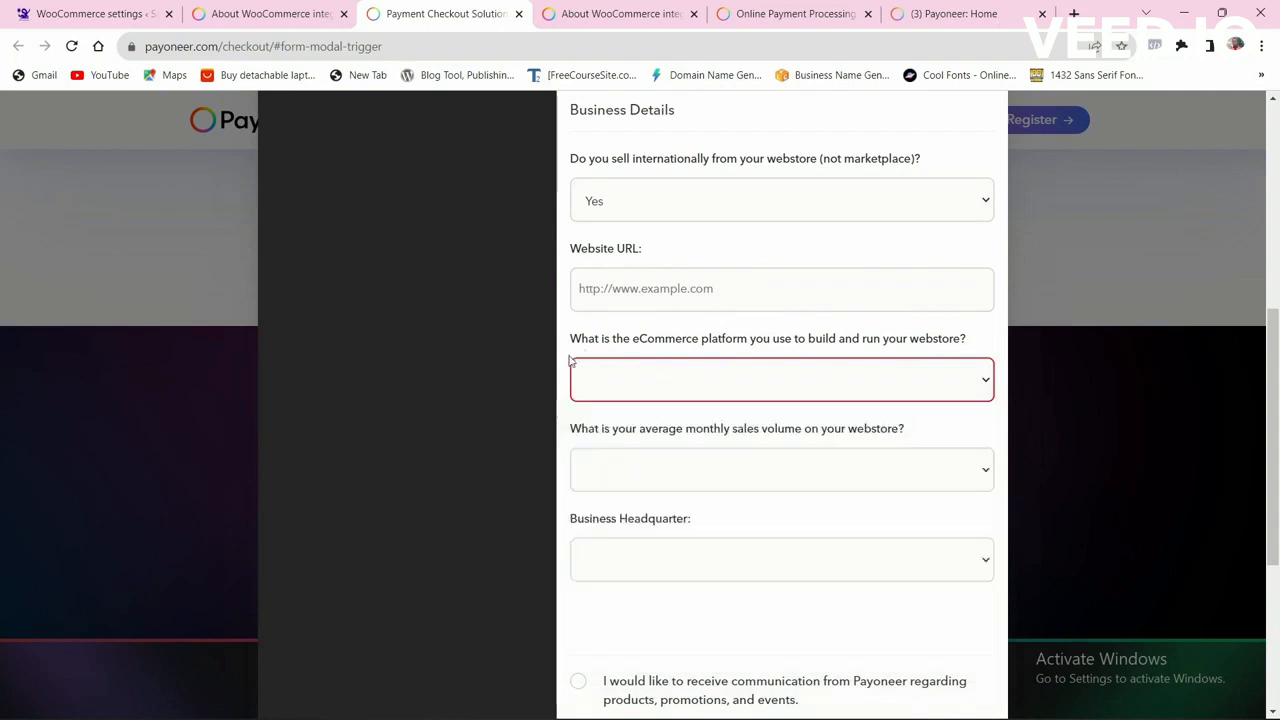
left_click(795, 376)
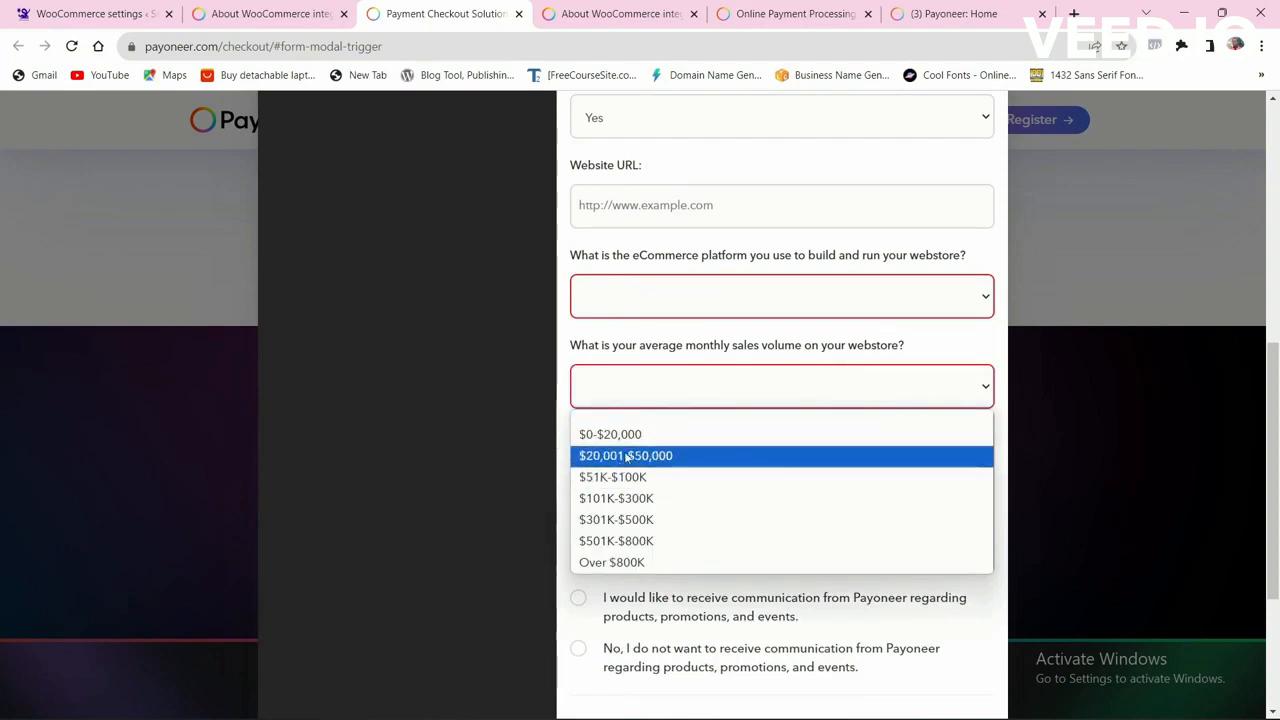
left_click(563, 430)
scroll(693, 410, "down", 1)
left_click(694, 405)
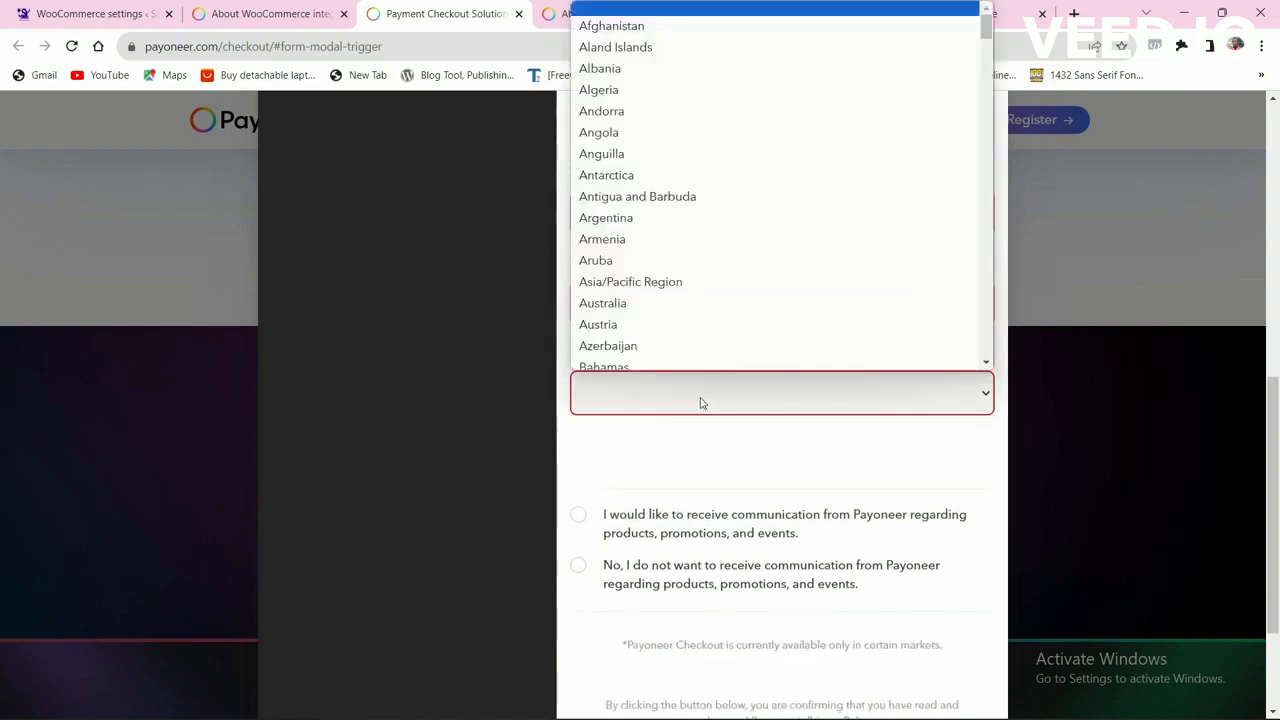
scroll(700, 403, "up", 1)
left_click(811, 494)
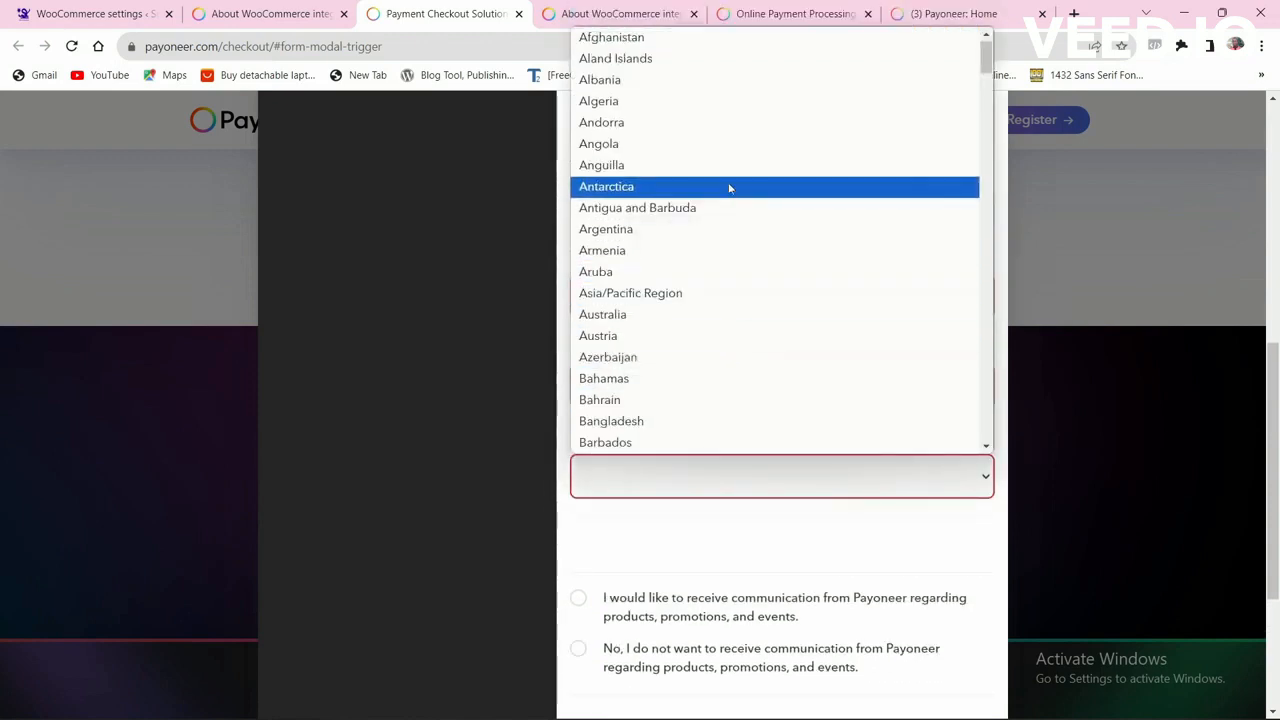
scroll(734, 340, "down", 8)
scroll(794, 486, "down", 3)
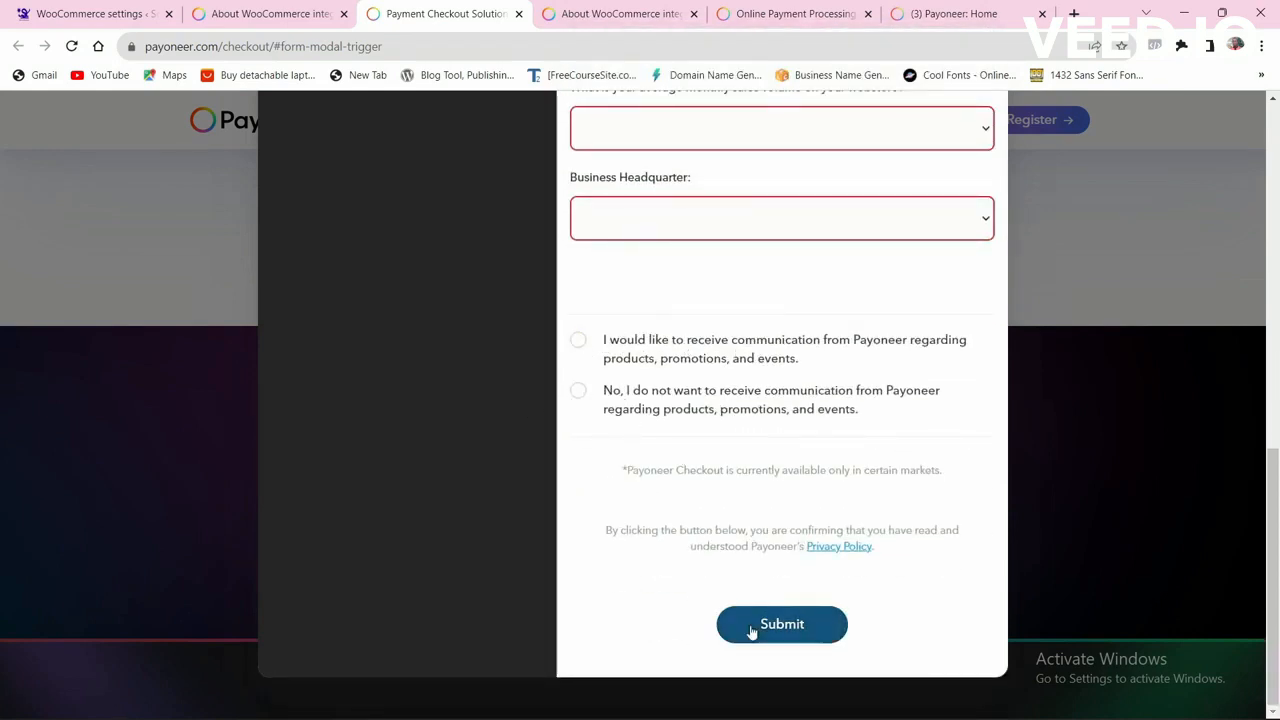
scroll(769, 371, "up", 3)
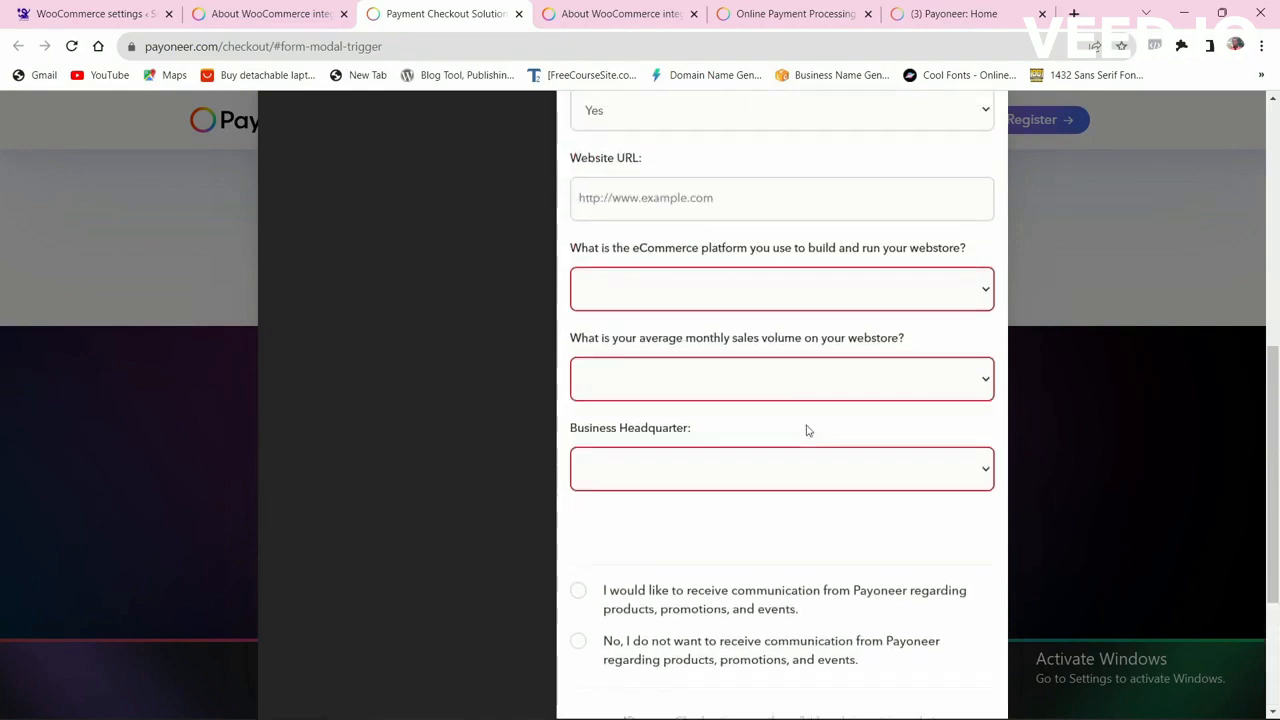
scroll(808, 430, "up", 6)
left_click(1014, 150)
- Switch back to the browser tab with the Payoneer account's home page
left_click(285, 9)
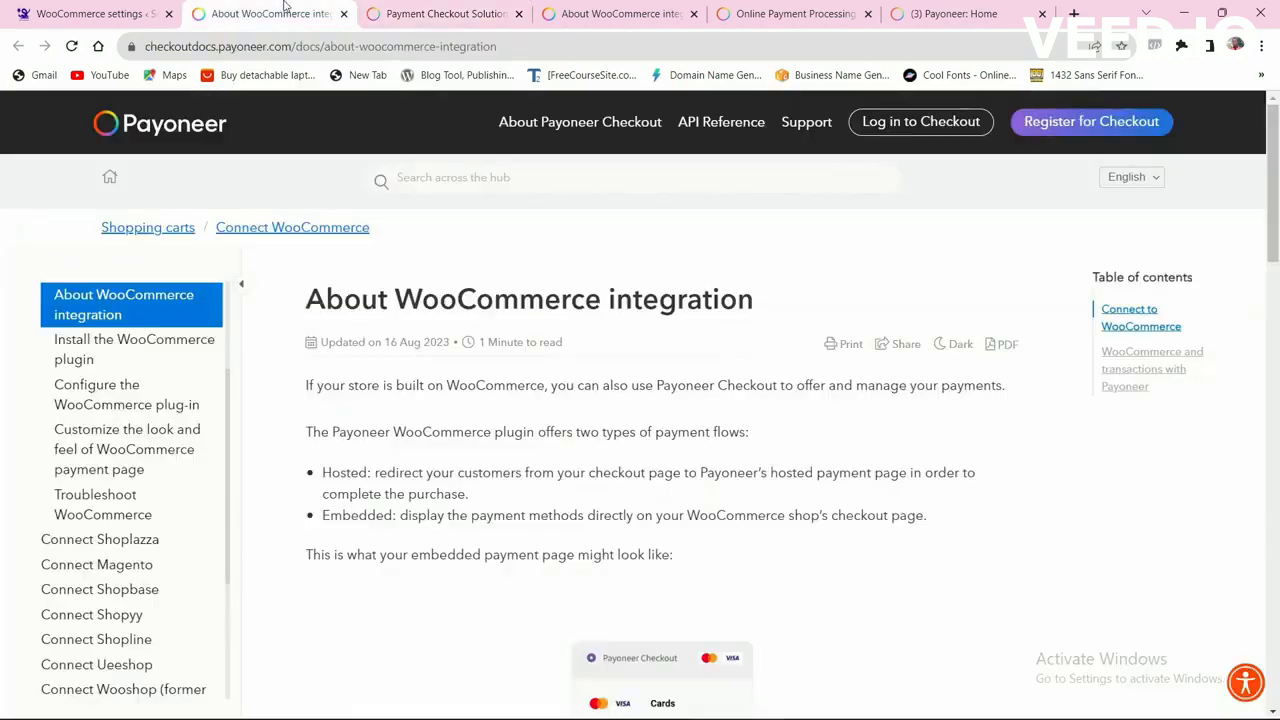
left_click(90, 13)
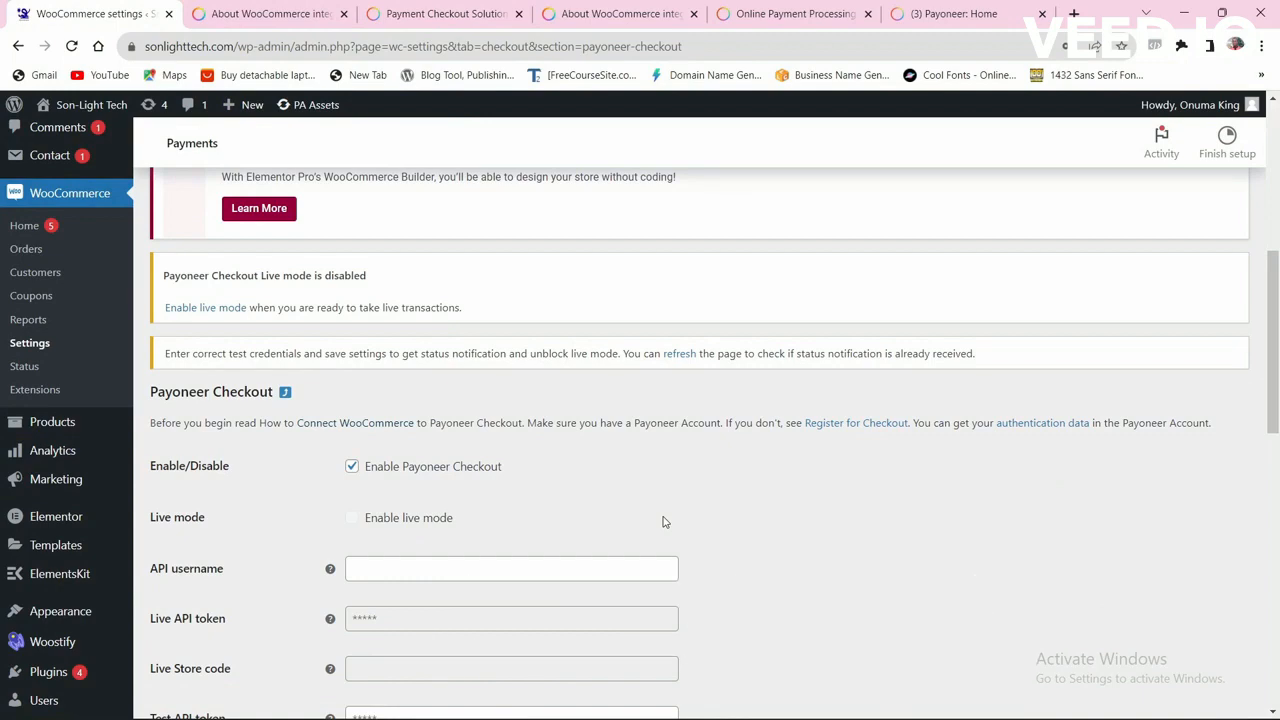
left_click(815, 13)
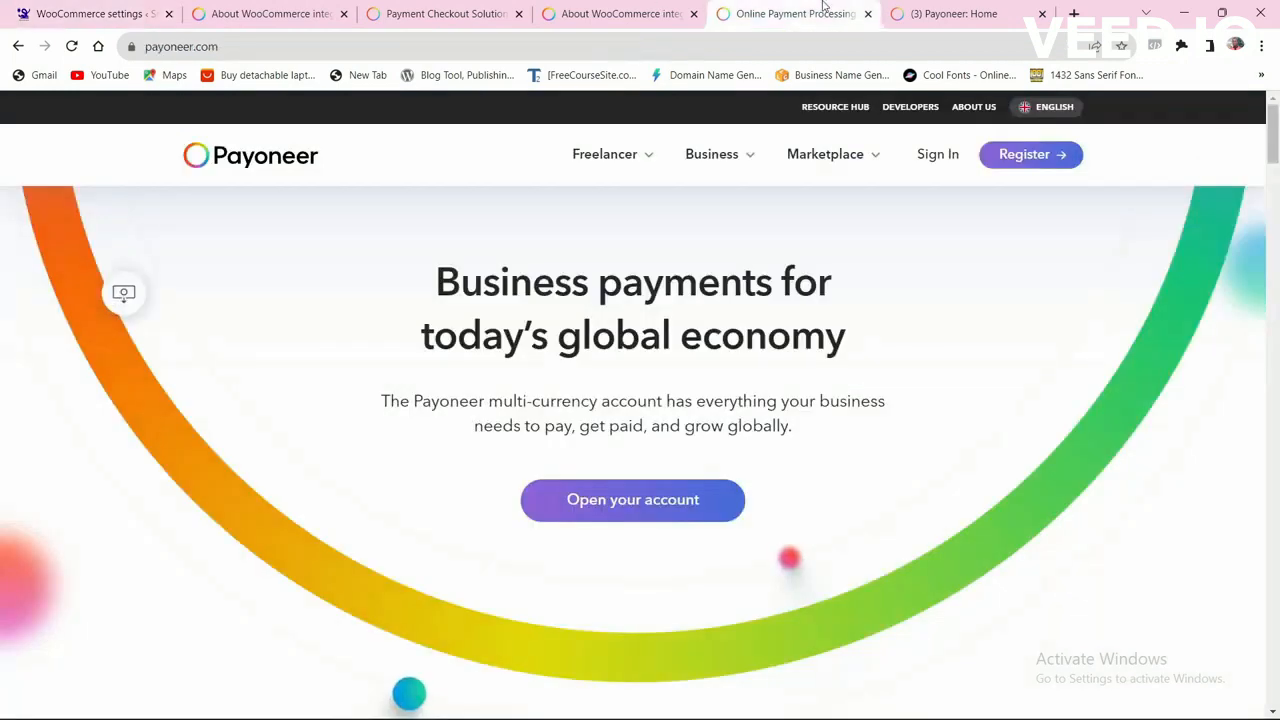
left_click(965, 13)
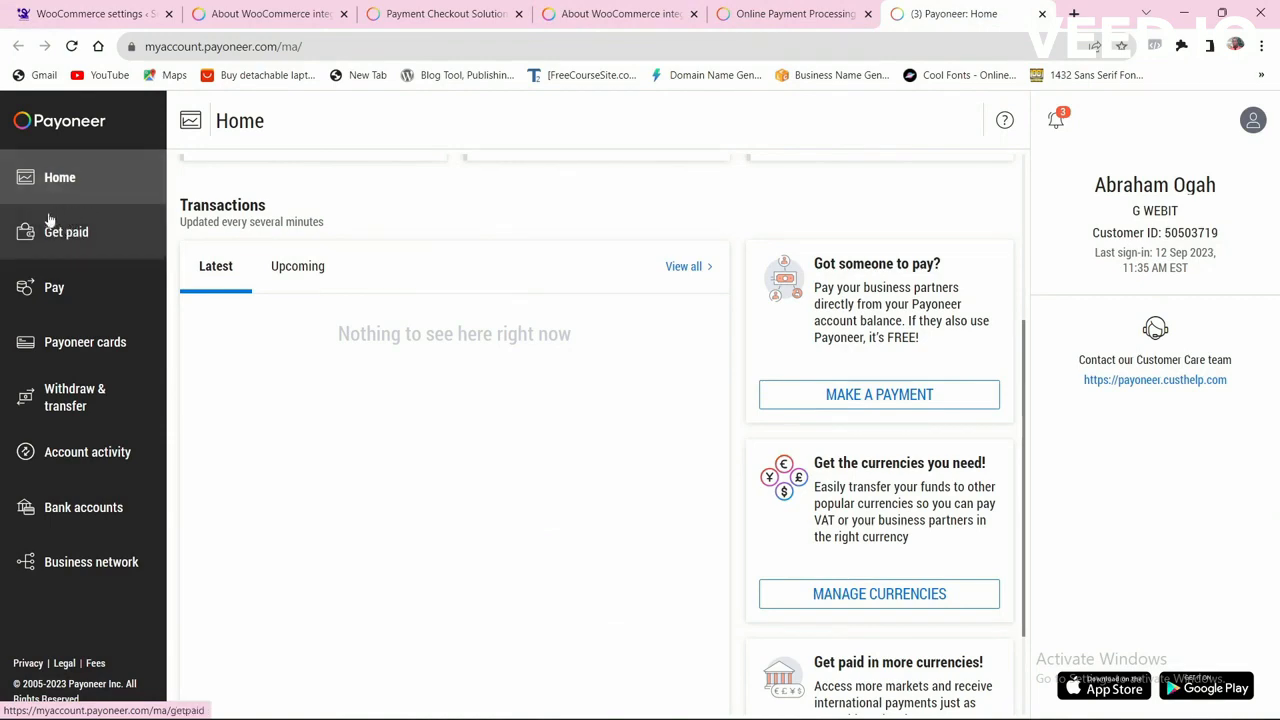
- Switch back to the WooCommerce settings tab and review the Payoneer Checkout API username, token and store code fields
left_click(215, 14)
left_click(100, 14)
scroll(363, 381, "up", 1)
scroll(184, 412, "down", 3)
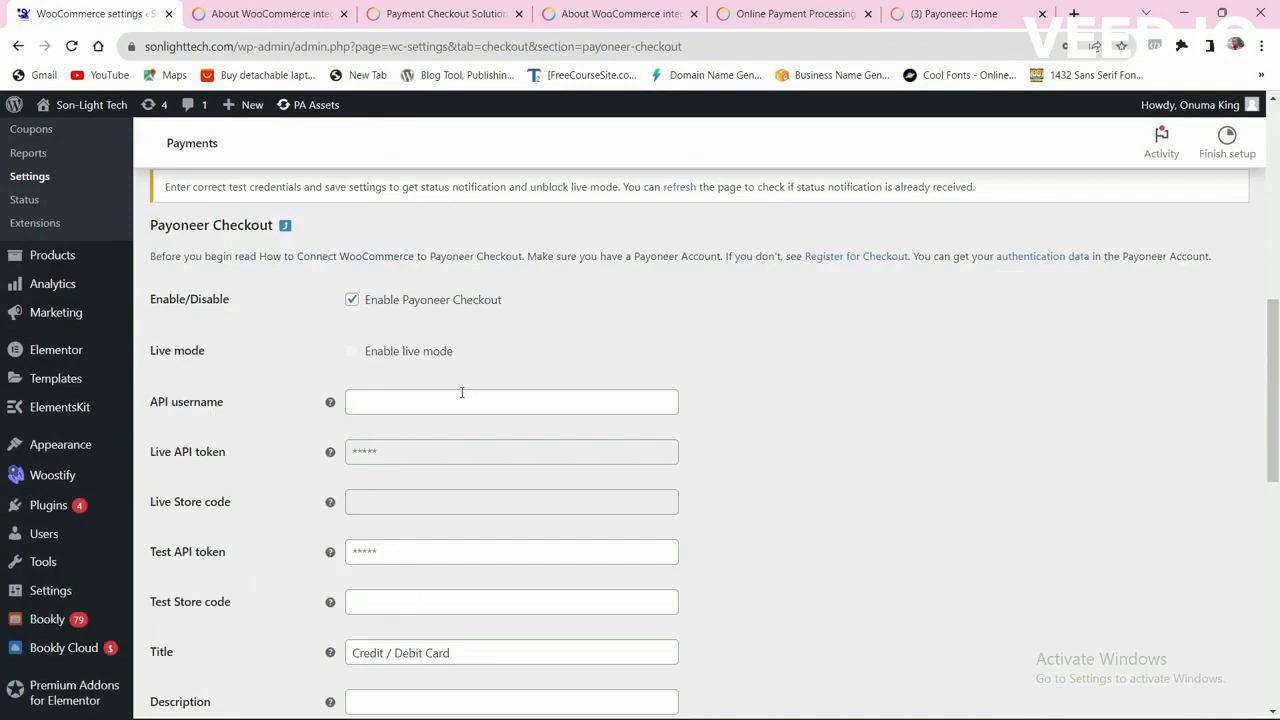
scroll(461, 392, "down", 3)
scroll(488, 431, "up", 3)
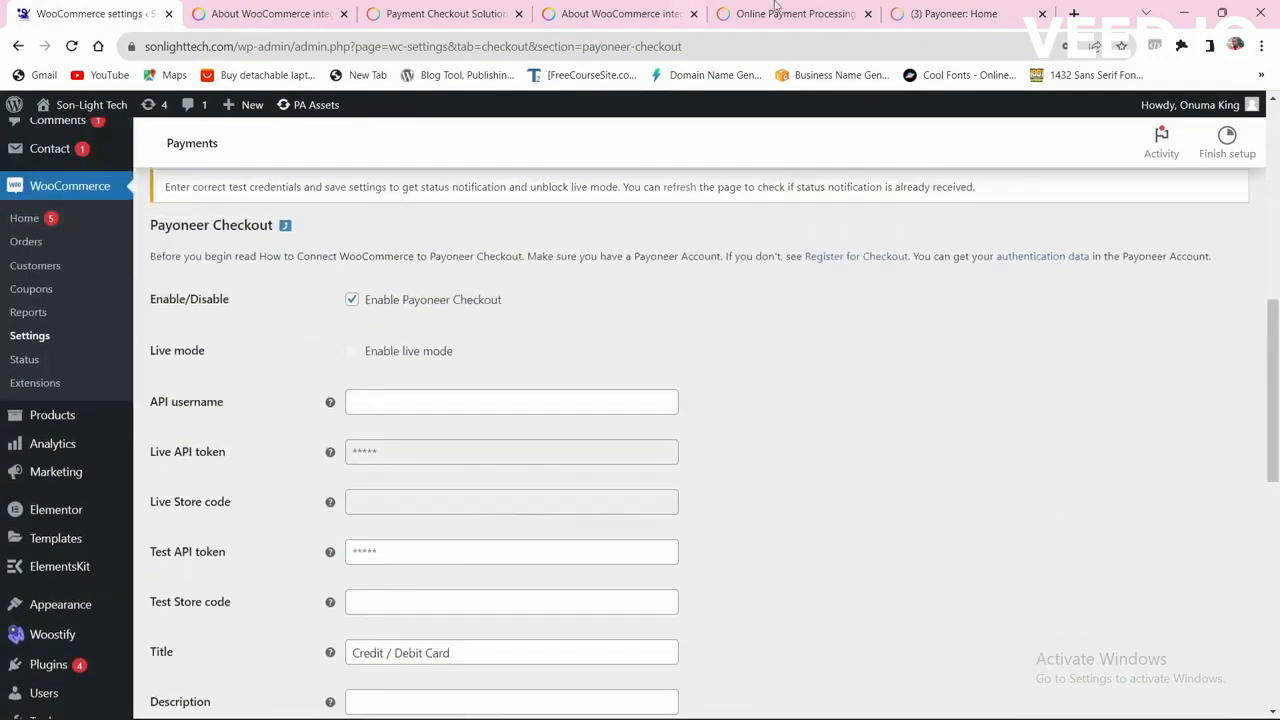
scroll(471, 551, "down", 1)
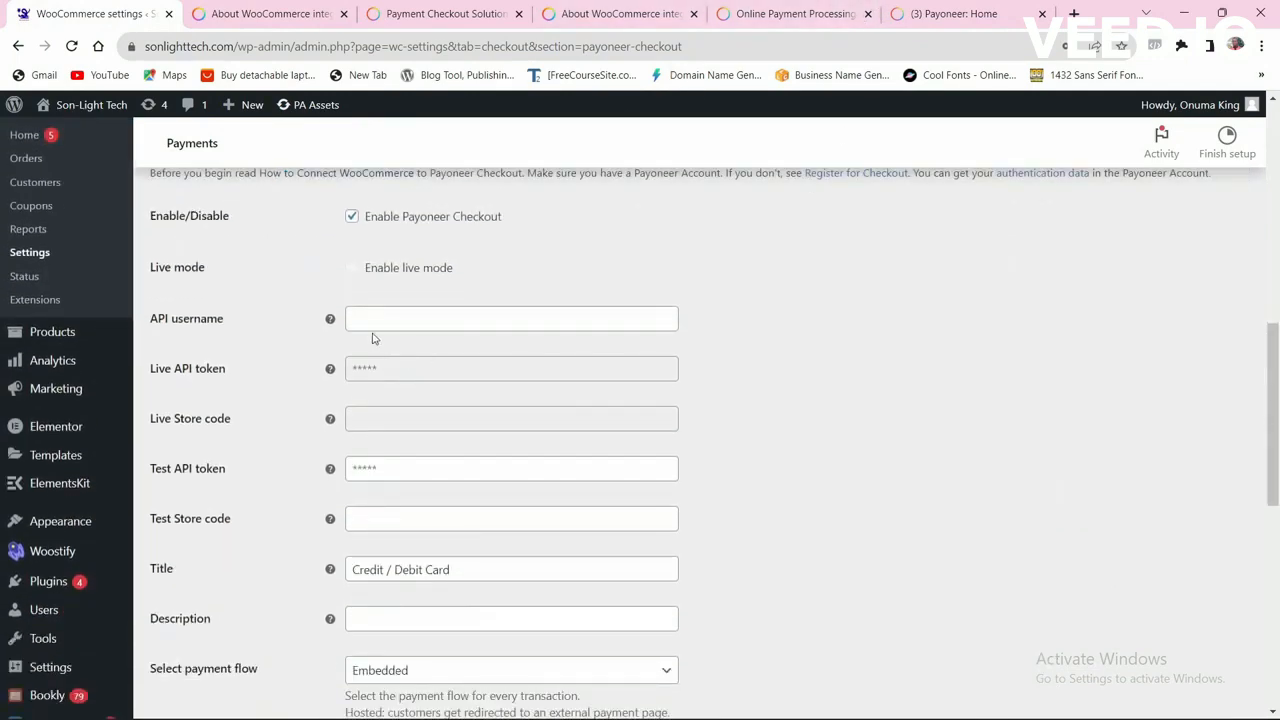
- View the options offered for the payment flow and close the list without changing the selection
scroll(381, 491, "down", 4)
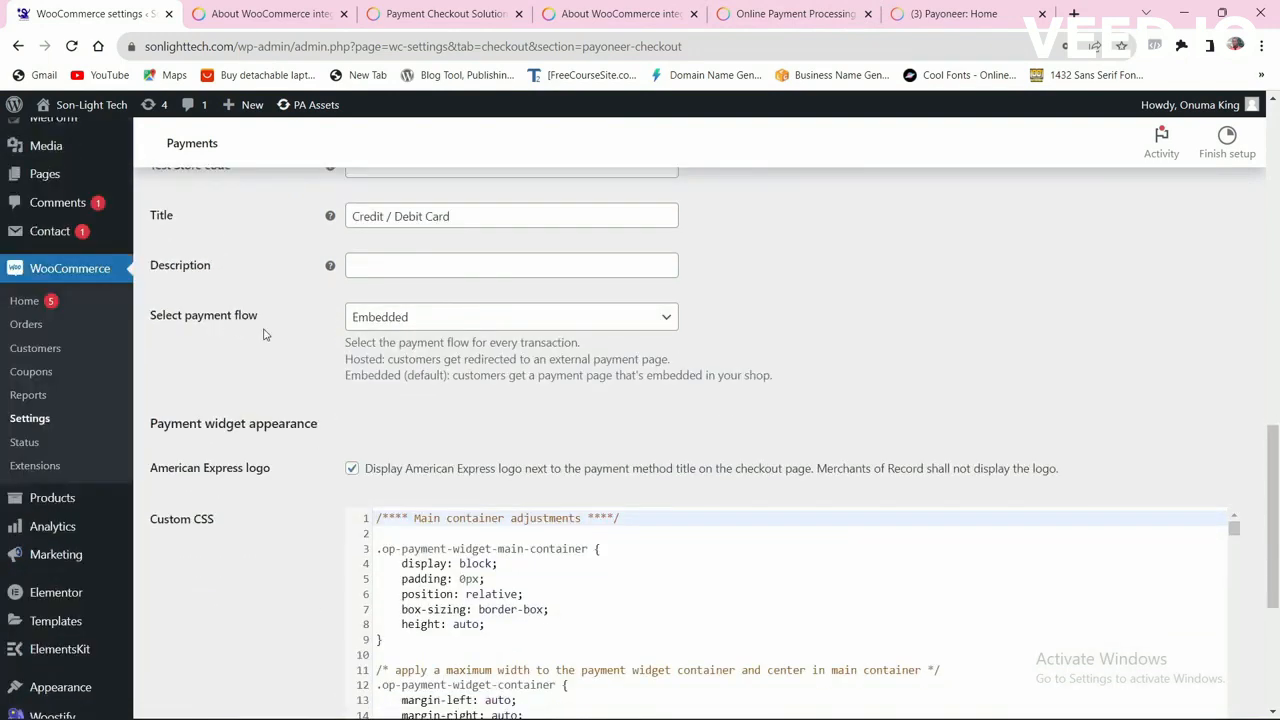
left_click(519, 316)
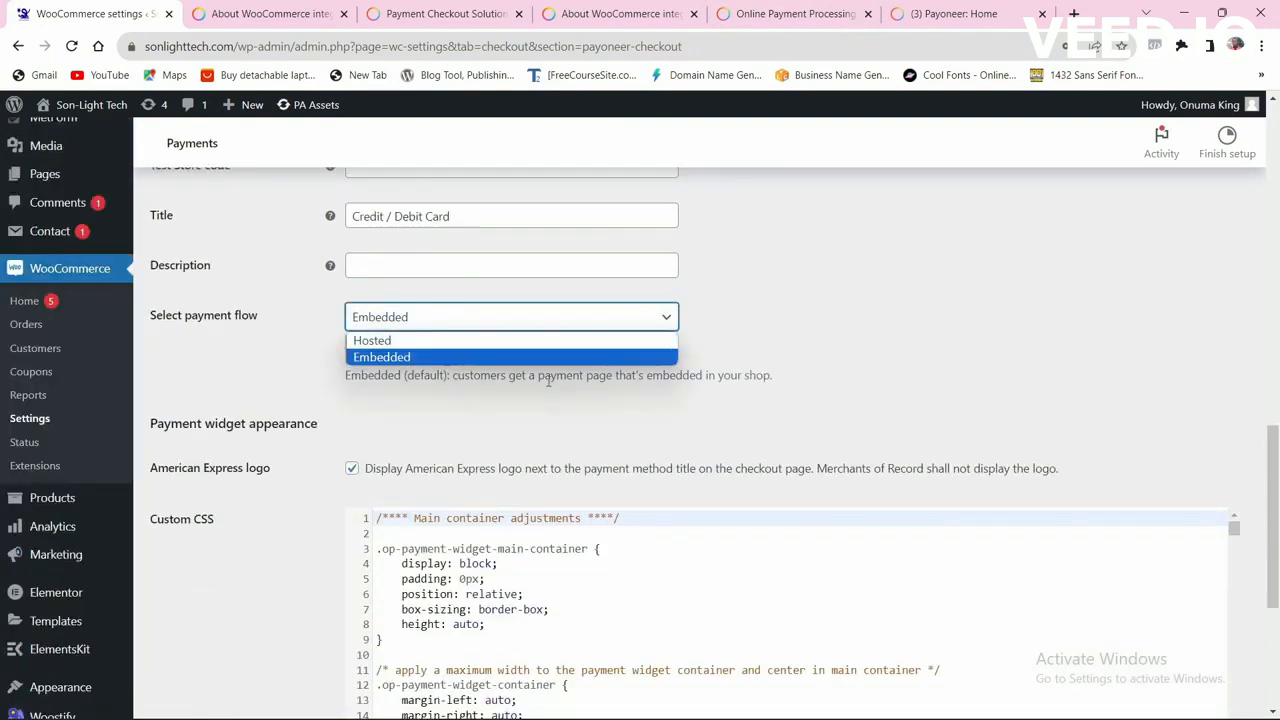
left_click(589, 404)
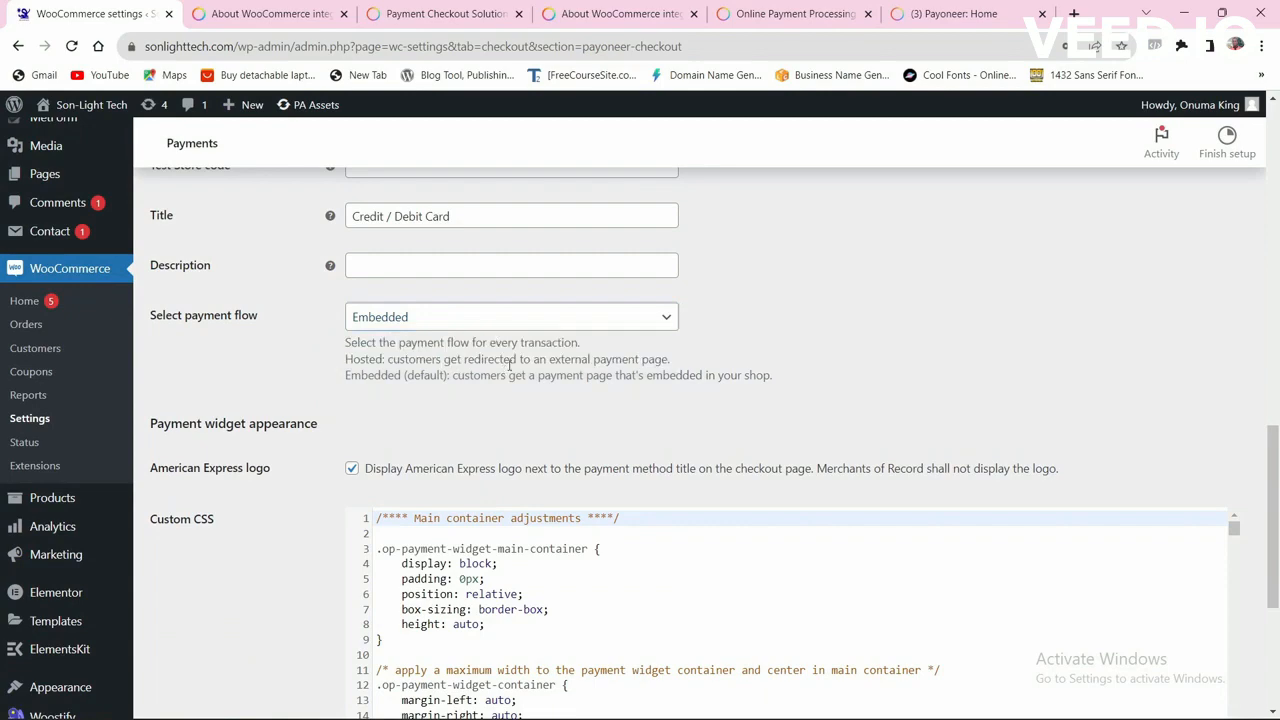
- Examine the payment widget appearance settings, including the American Express logo option and custom CSS, and the general endpoint at the page's end
scroll(392, 338, "down", 2)
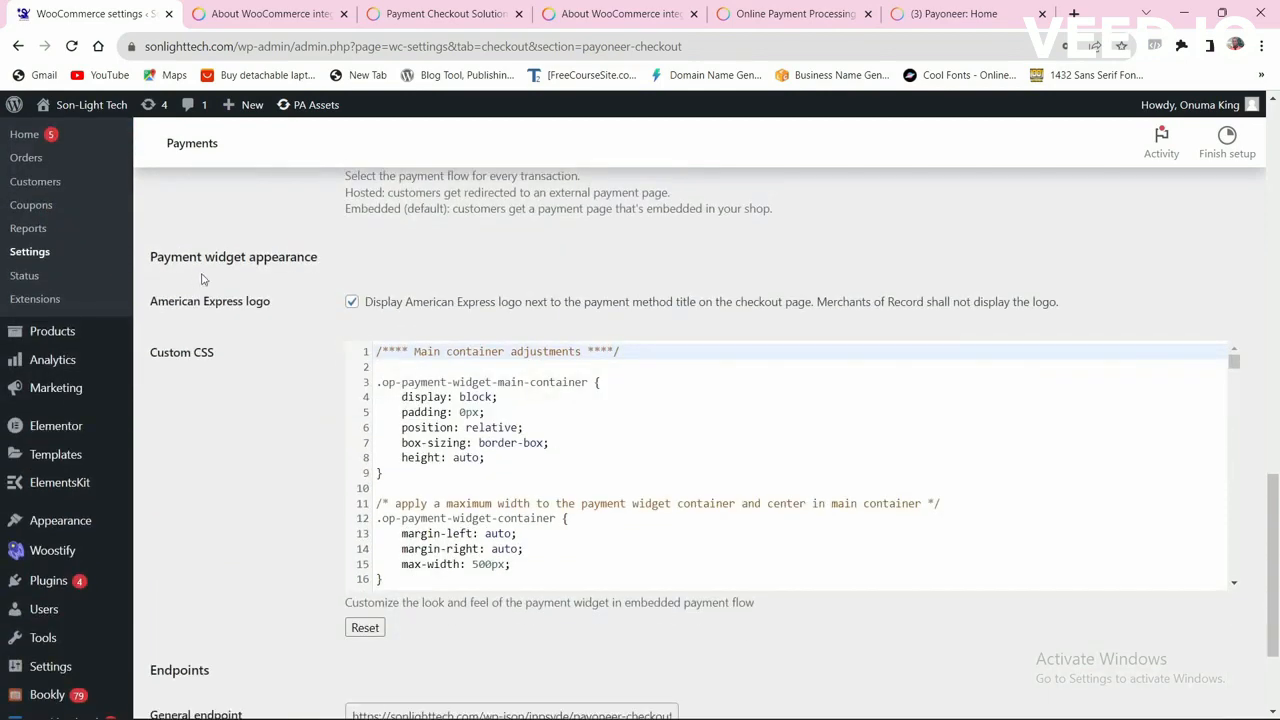
scroll(203, 279, "down", 2)
scroll(435, 333, "up", 2)
scroll(590, 390, "down", 8)
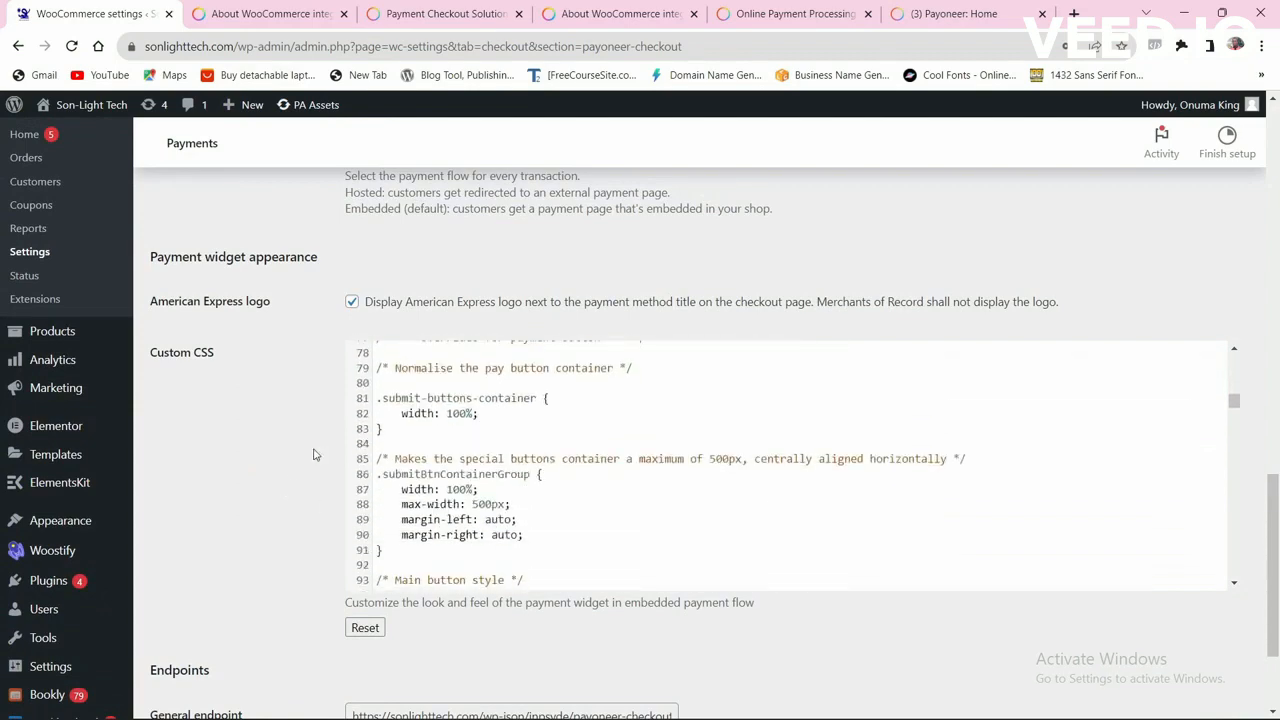
scroll(314, 451, "down", 2)
scroll(620, 370, "down", 3)
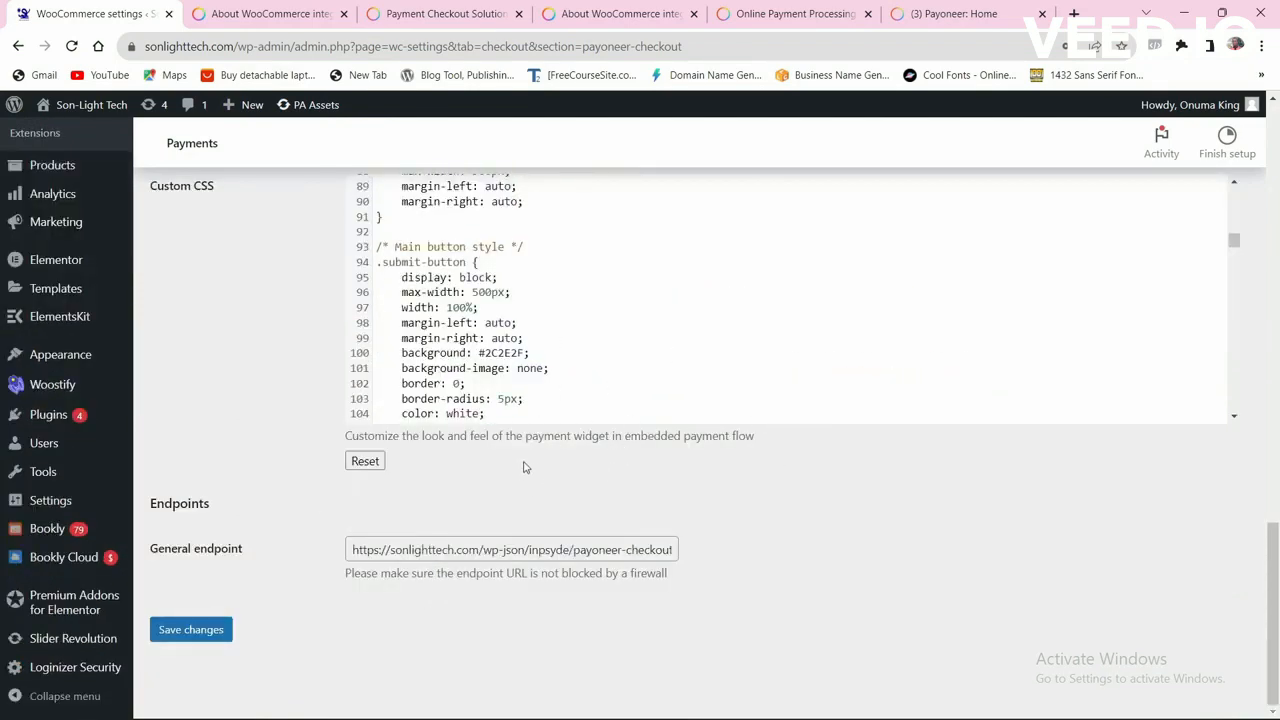
scroll(291, 377, "up", 2)
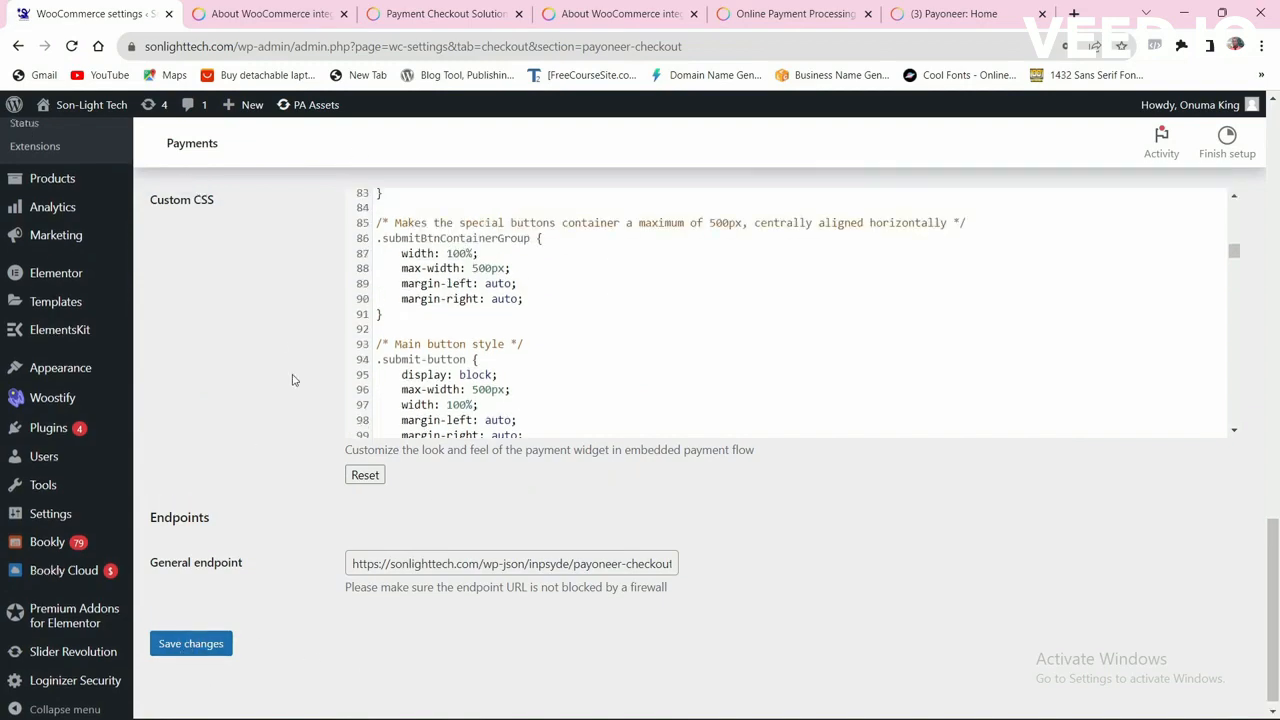
scroll(278, 420, "down", 1)
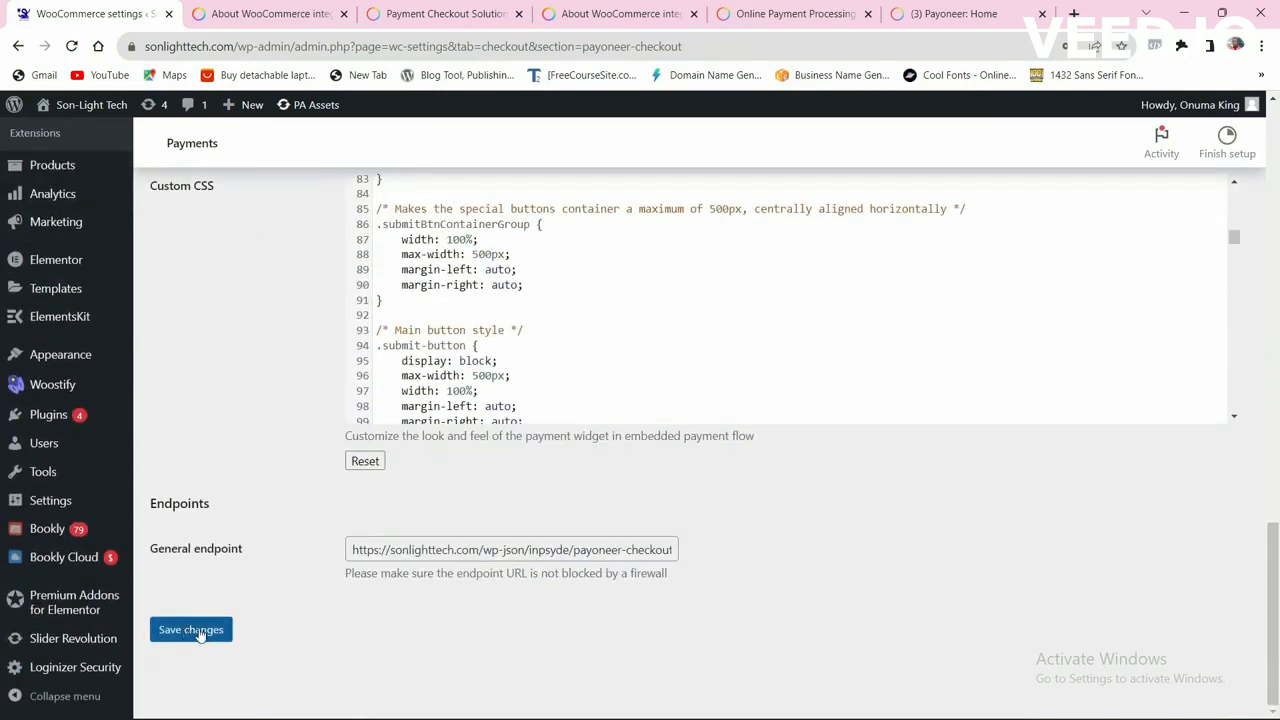